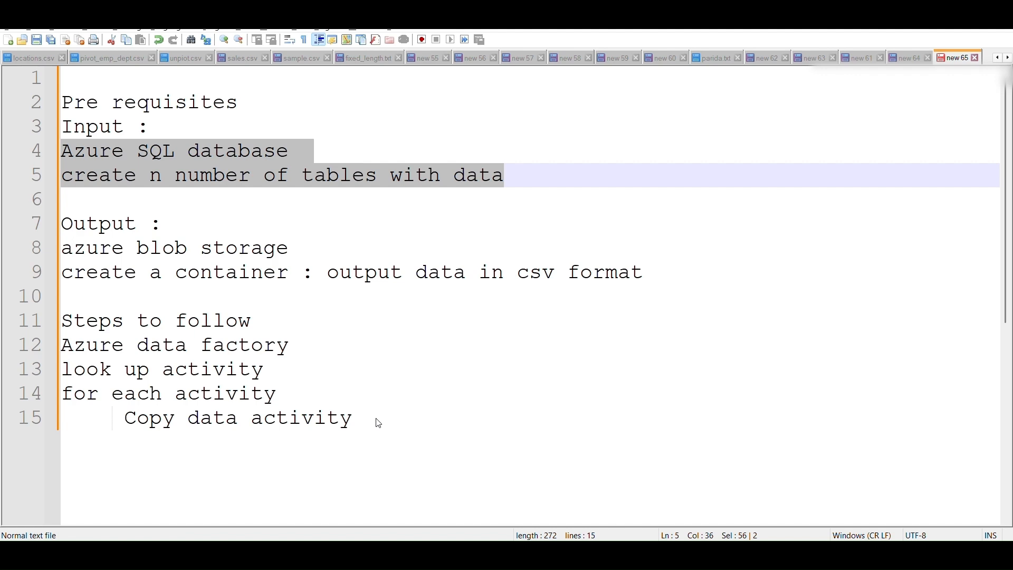
Step: Switch to the Azure portal and open the exported-data container of the 10table2storage storage account
{"action": "key", "text": "alt+Tab"}
{"action": "key", "text": "alt+Tab"}
{"action": "key", "text": "alt+Tab"}
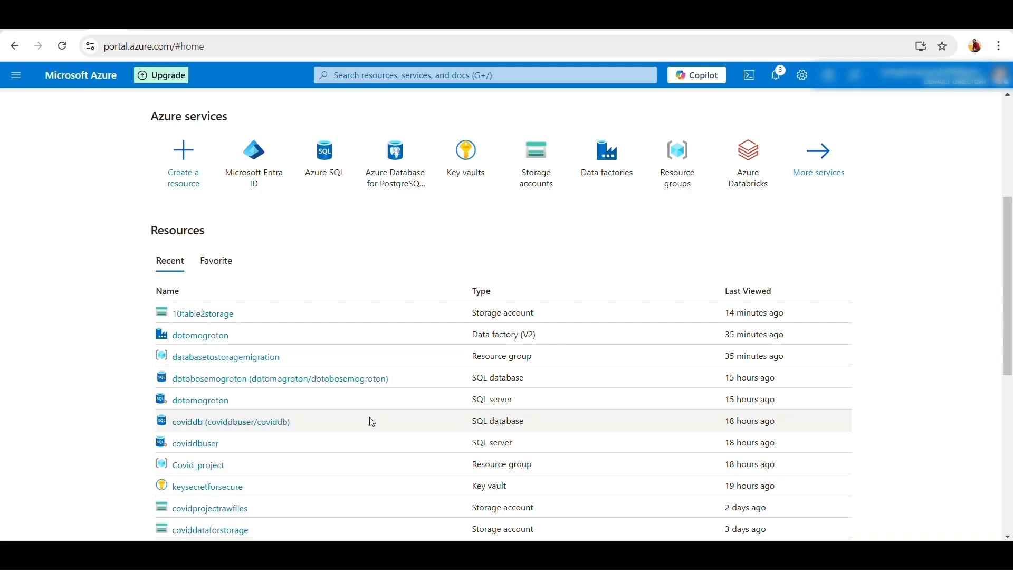
{"action": "left_click", "coordinate": [221, 317]}
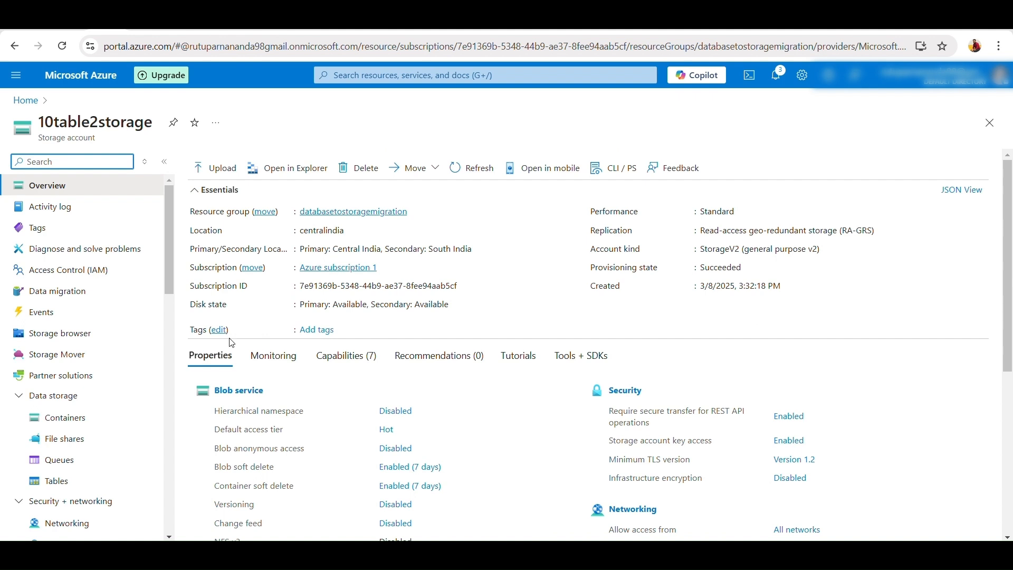
{"action": "left_click", "coordinate": [94, 421]}
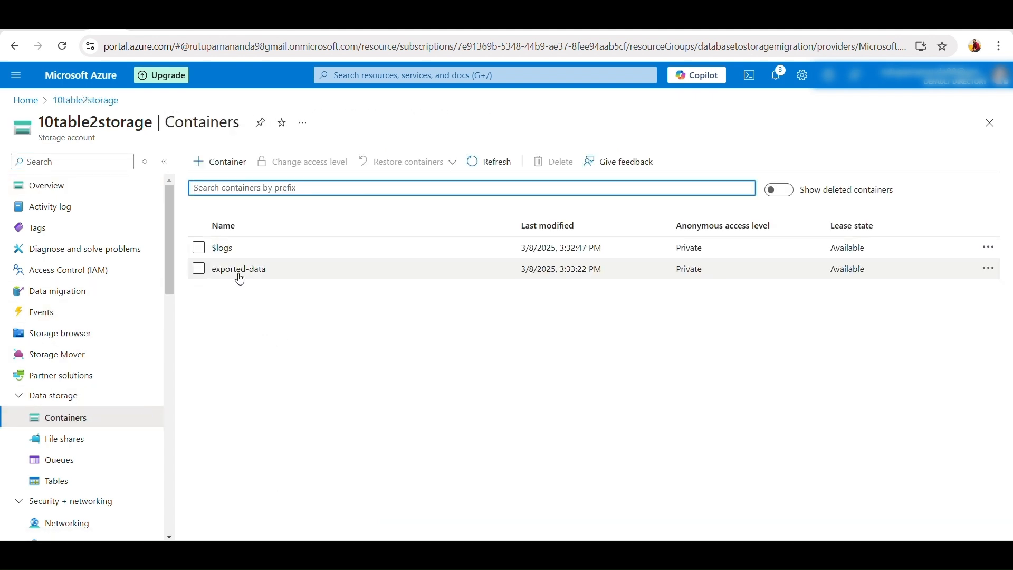
{"action": "left_click", "coordinate": [239, 269]}
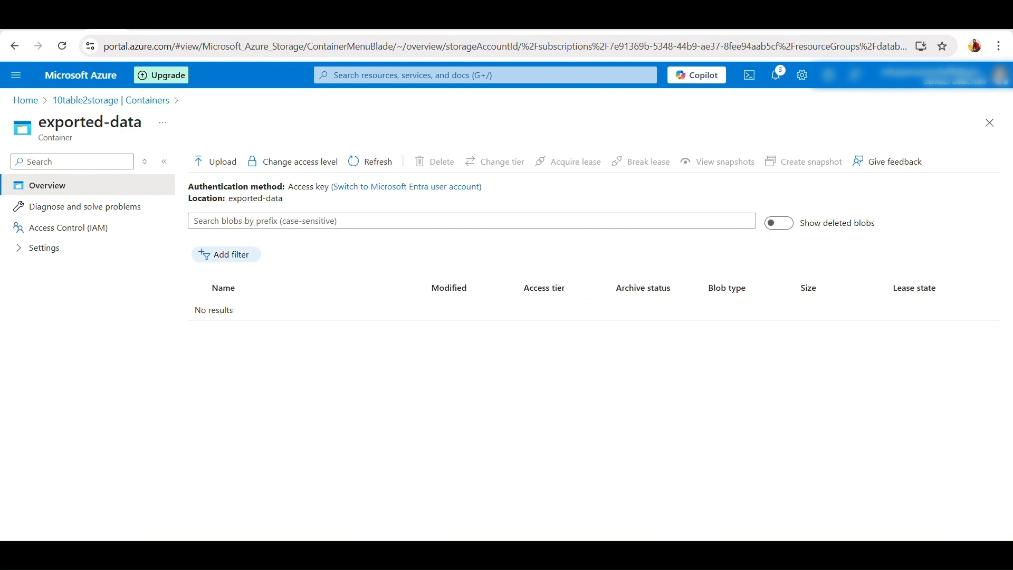
Step: In the dotobosemogroton query editor, expand the database's tables and run the INFORMATION_SCHEMA.TABLES query for base tables
{"action": "left_click", "coordinate": [264, 19]}
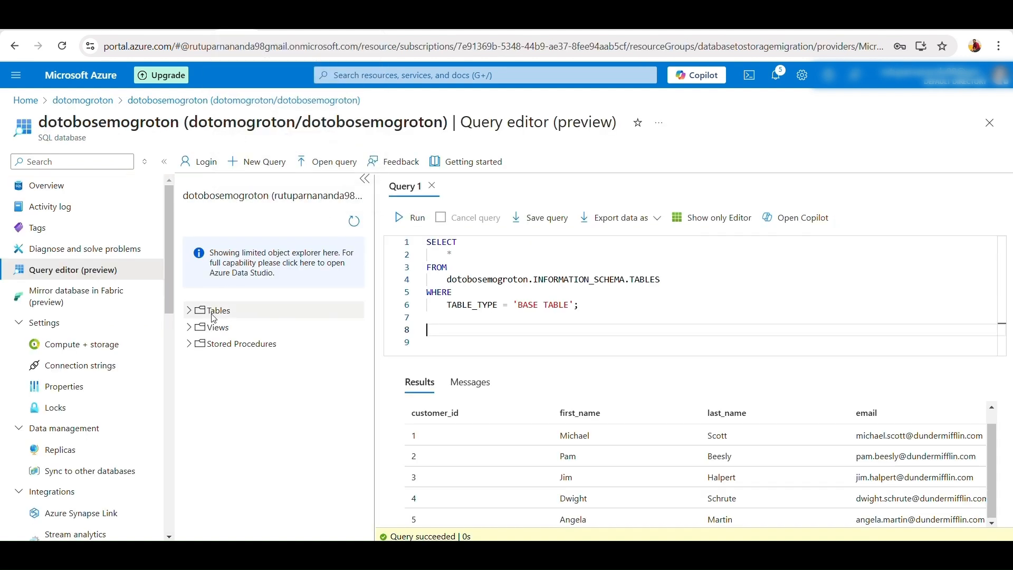
{"action": "left_click", "coordinate": [188, 313]}
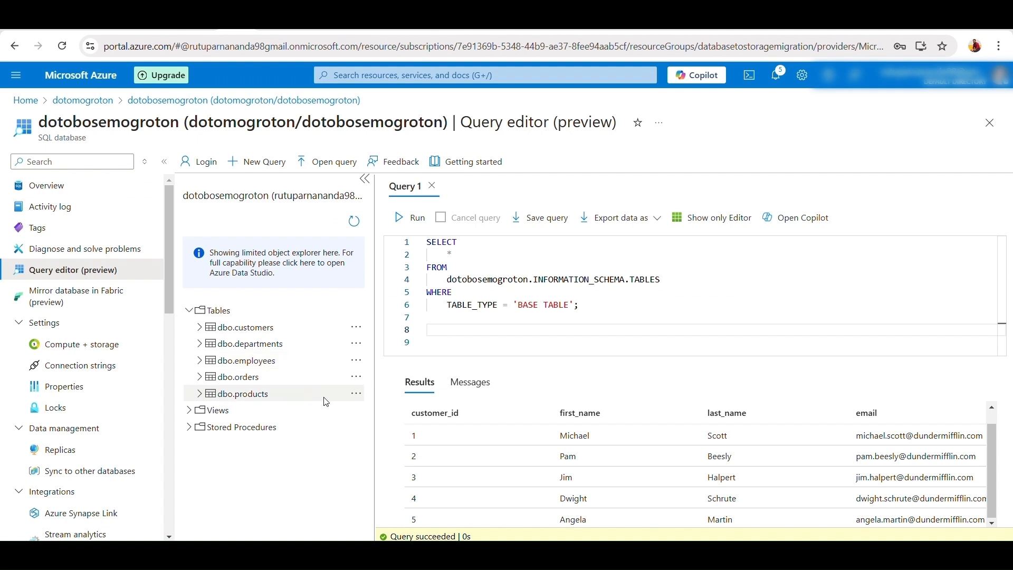
{"action": "key", "text": "ctrl+a"}
{"action": "left_click", "coordinate": [400, 223]}
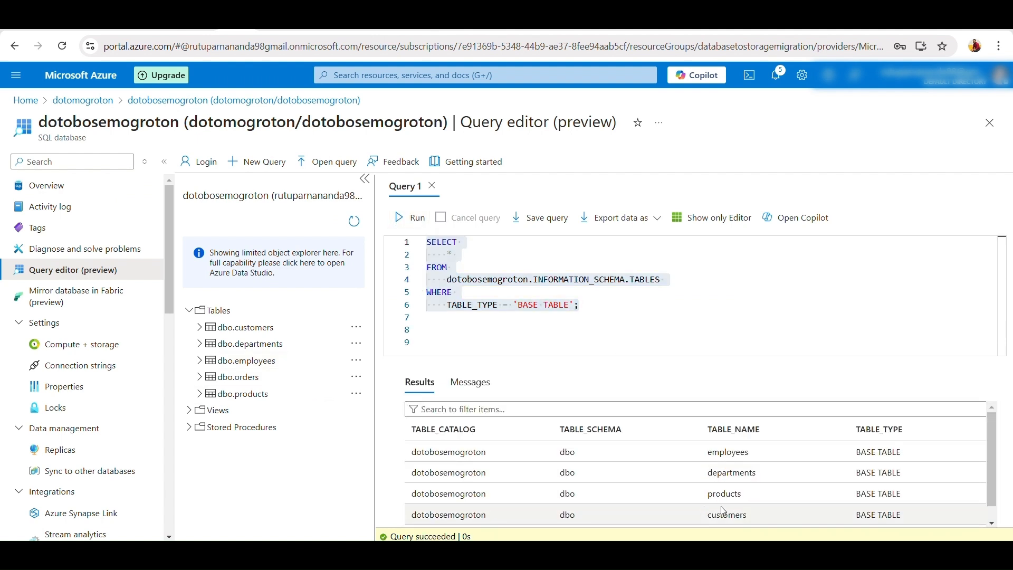
{"action": "scroll", "coordinate": [725, 511], "scroll_direction": "down", "scroll_amount": 1}
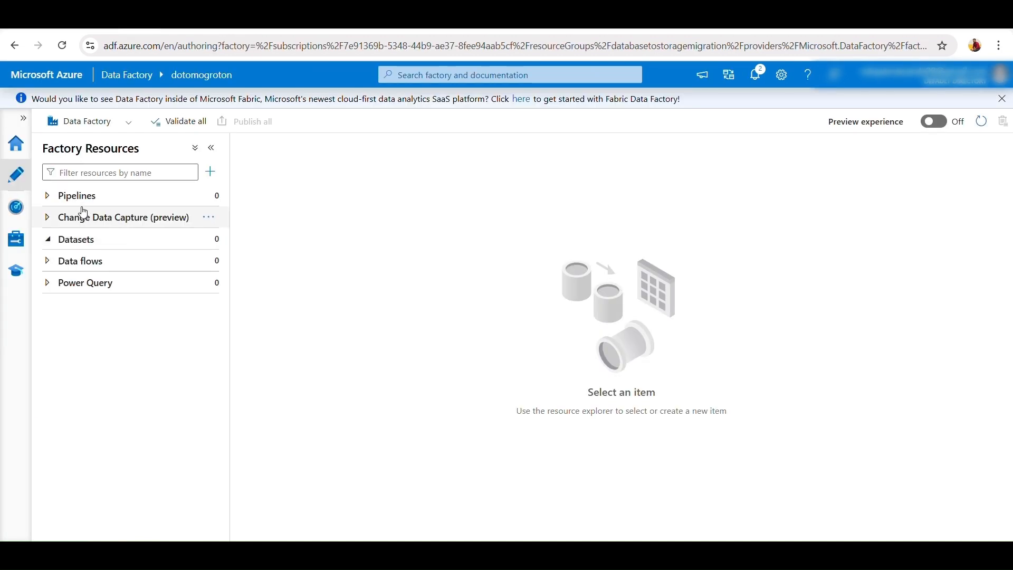
Step: Create a new pipeline in the data factory and place a Lookup activity on its canvas
{"action": "left_click", "coordinate": [81, 197]}
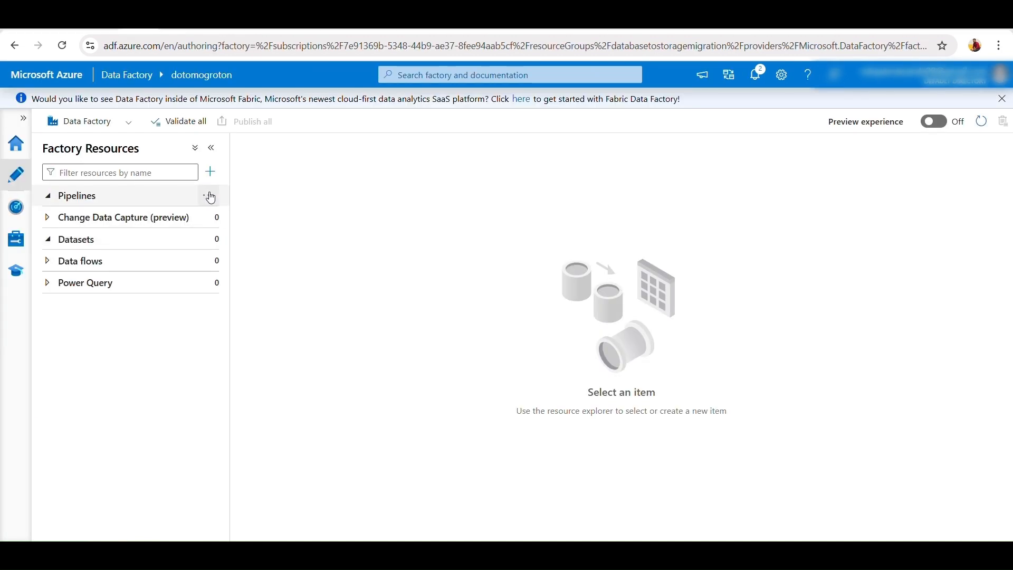
{"action": "left_click", "coordinate": [210, 196]}
{"action": "left_click", "coordinate": [267, 226]}
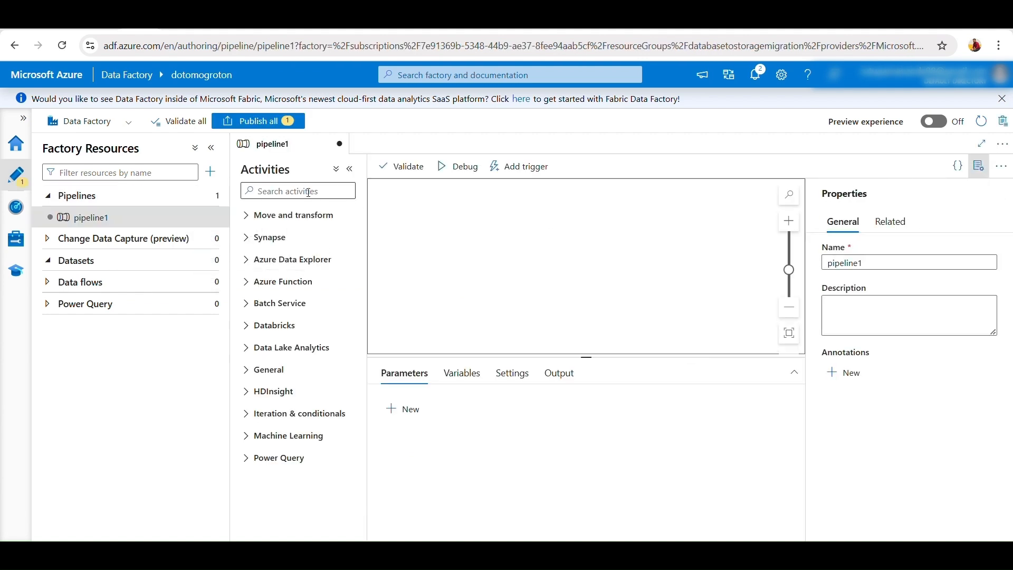
{"action": "left_click", "coordinate": [297, 189]}
{"action": "type", "text": "look"}
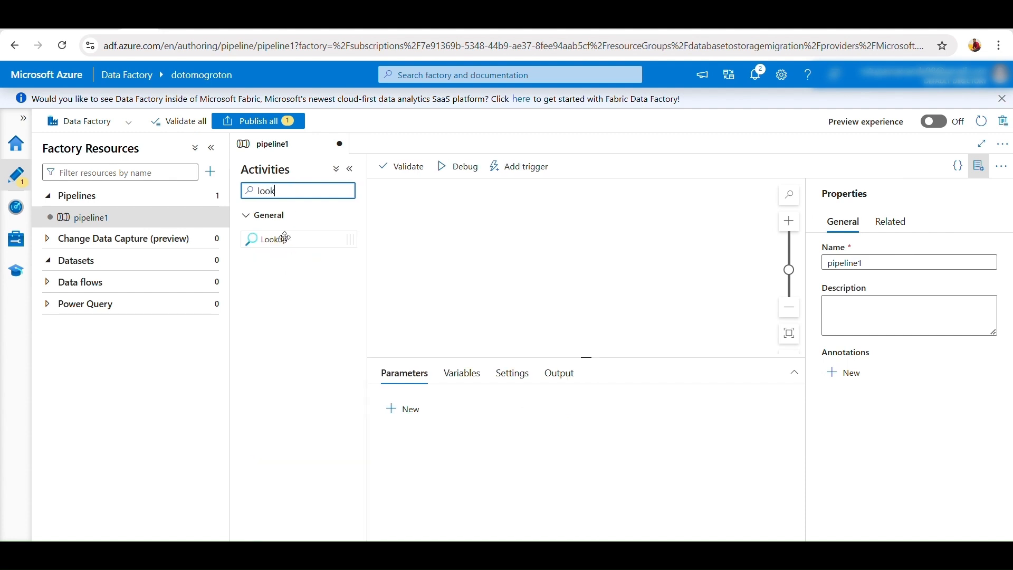
{"action": "left_click_drag", "start_coordinate": [280, 237], "coordinate": [508, 246]}
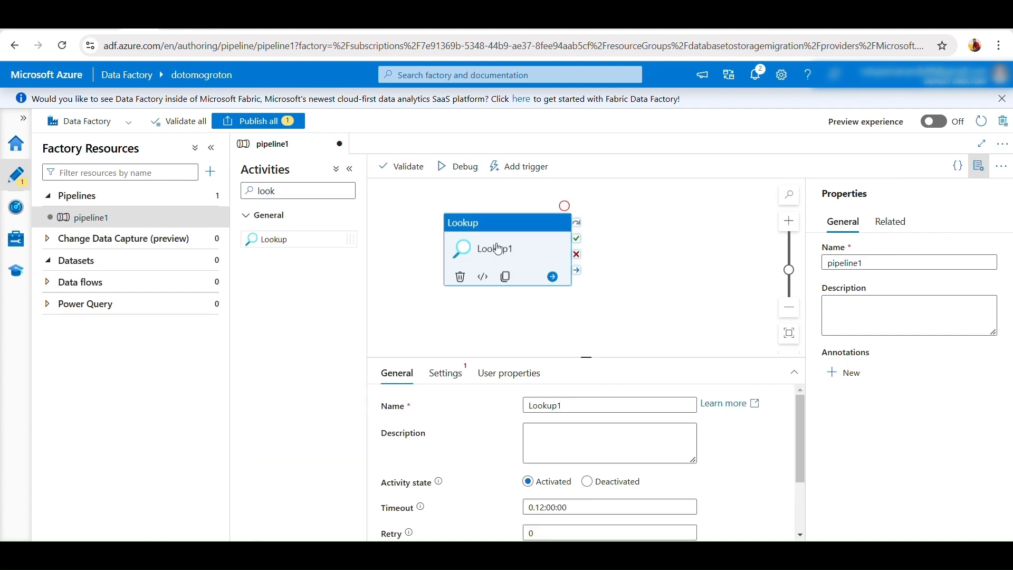
Step: Create an Azure SQL Database dataset as the Lookup's source, using the linked service AzureSqlDatabase1 and no specific table
{"action": "left_click", "coordinate": [443, 373]}
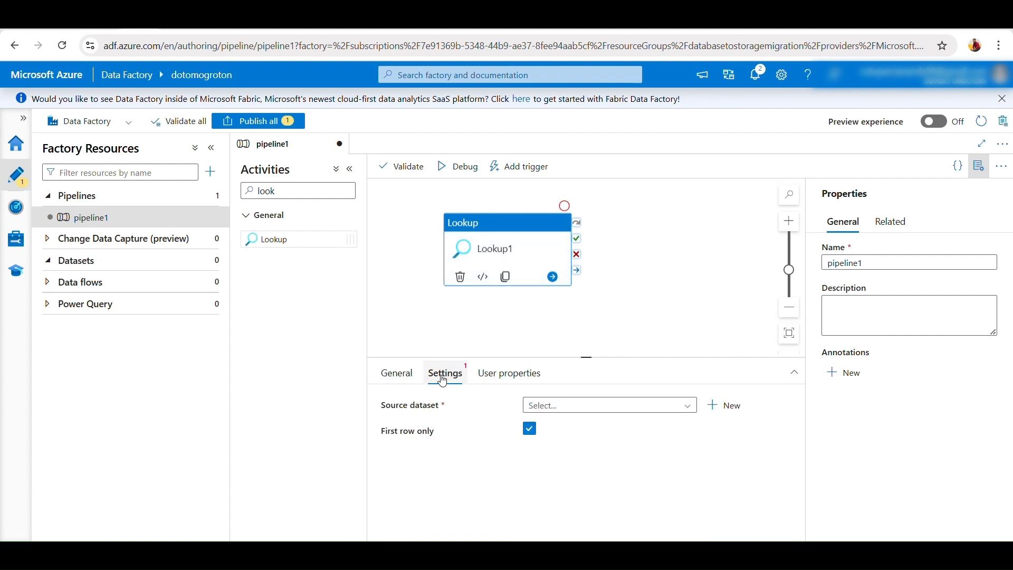
{"action": "left_click", "coordinate": [693, 410]}
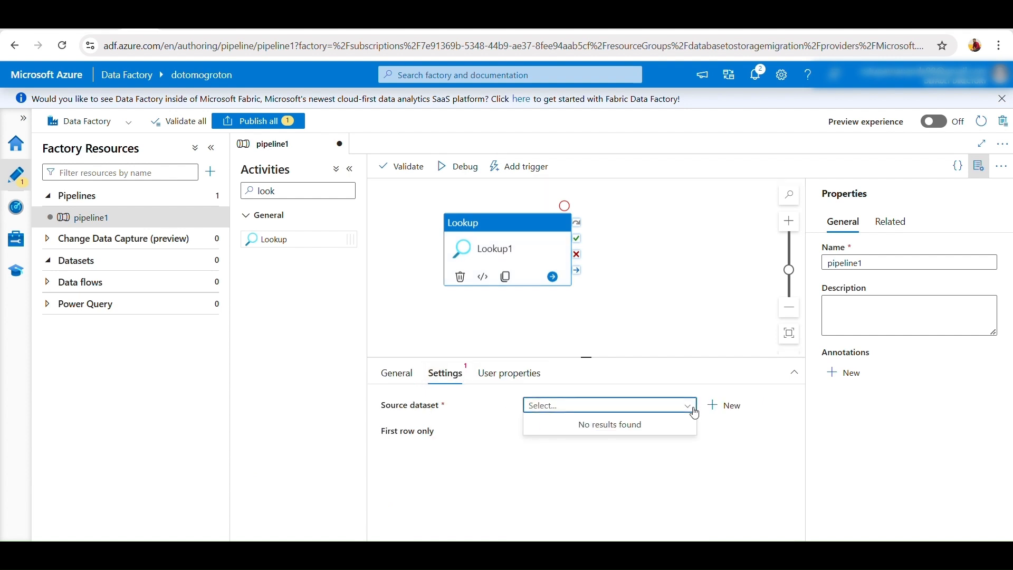
{"action": "left_click", "coordinate": [726, 406]}
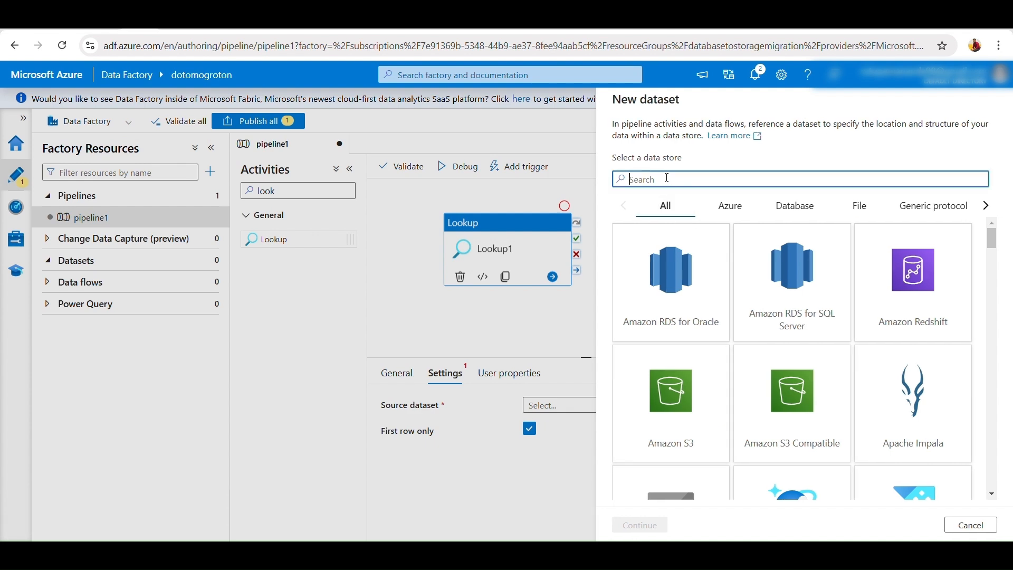
{"action": "scroll", "coordinate": [818, 362], "scroll_direction": "down", "scroll_amount": 10}
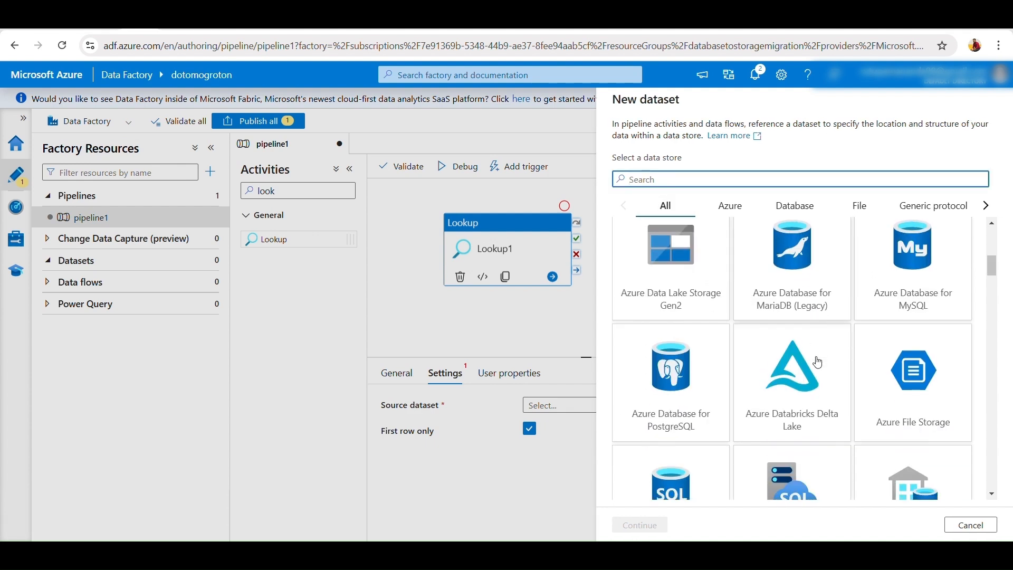
{"action": "scroll", "coordinate": [812, 391], "scroll_direction": "down", "scroll_amount": 3}
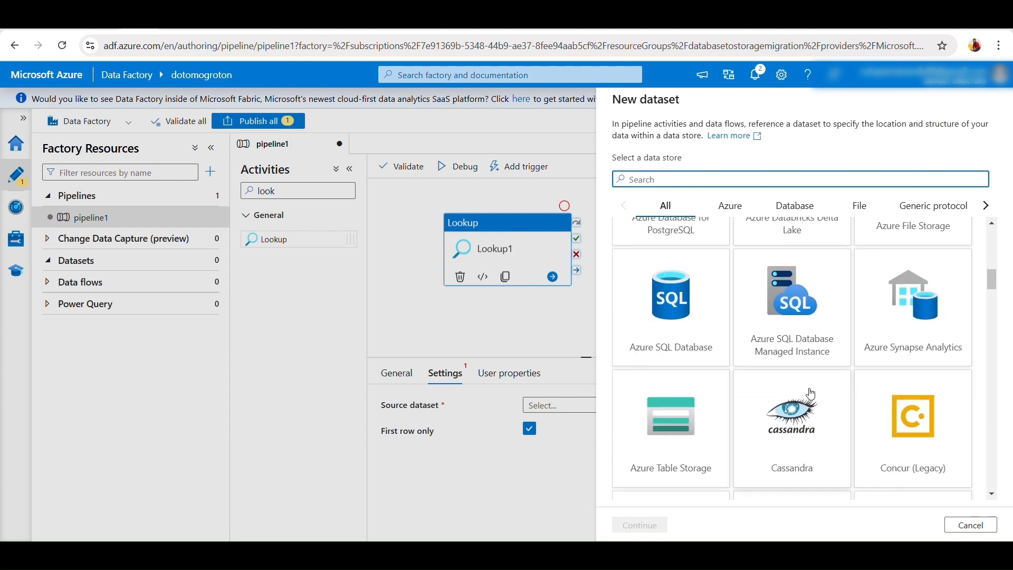
{"action": "left_click", "coordinate": [694, 332]}
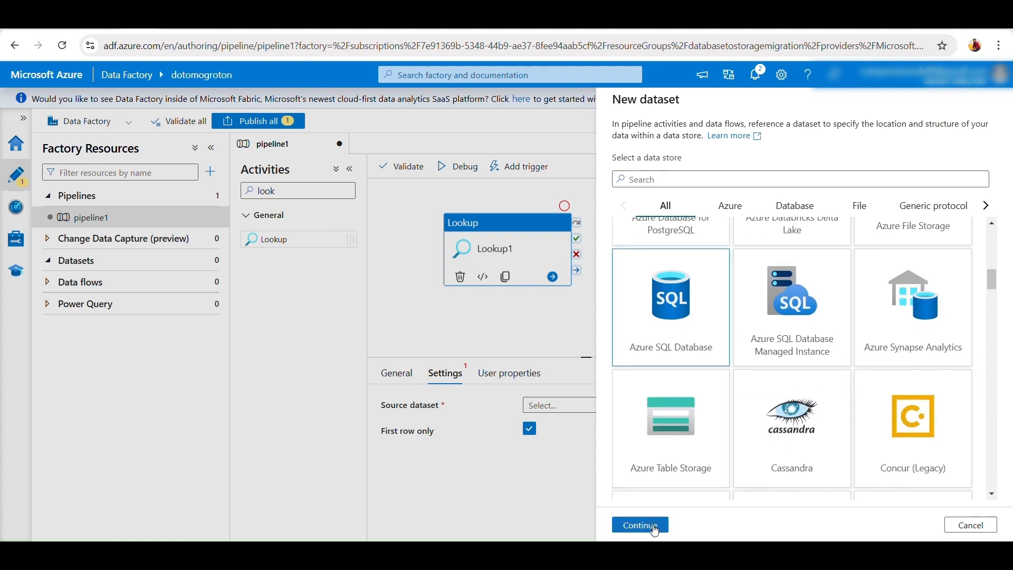
{"action": "left_click", "coordinate": [655, 528]}
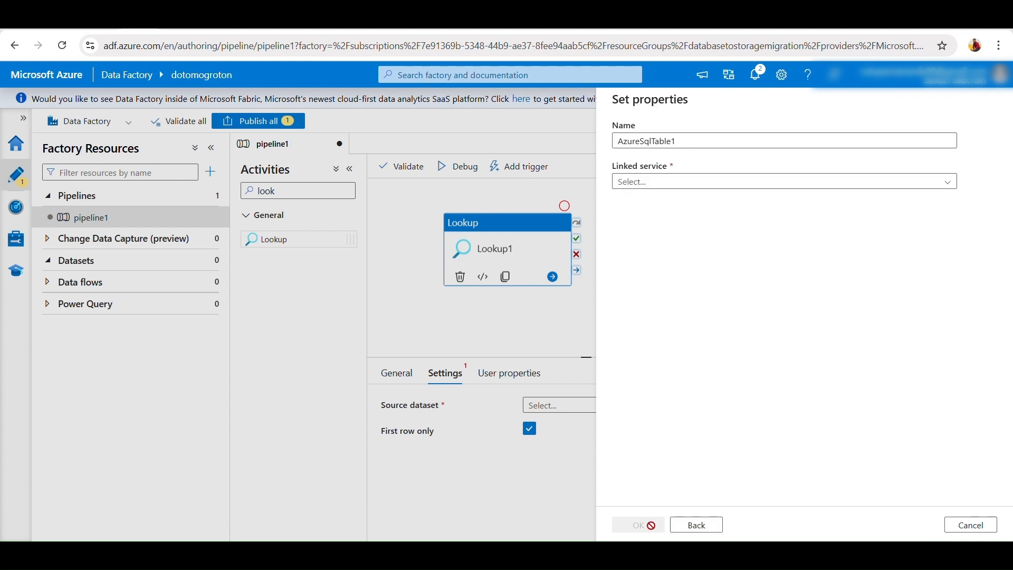
{"action": "left_click", "coordinate": [949, 181]}
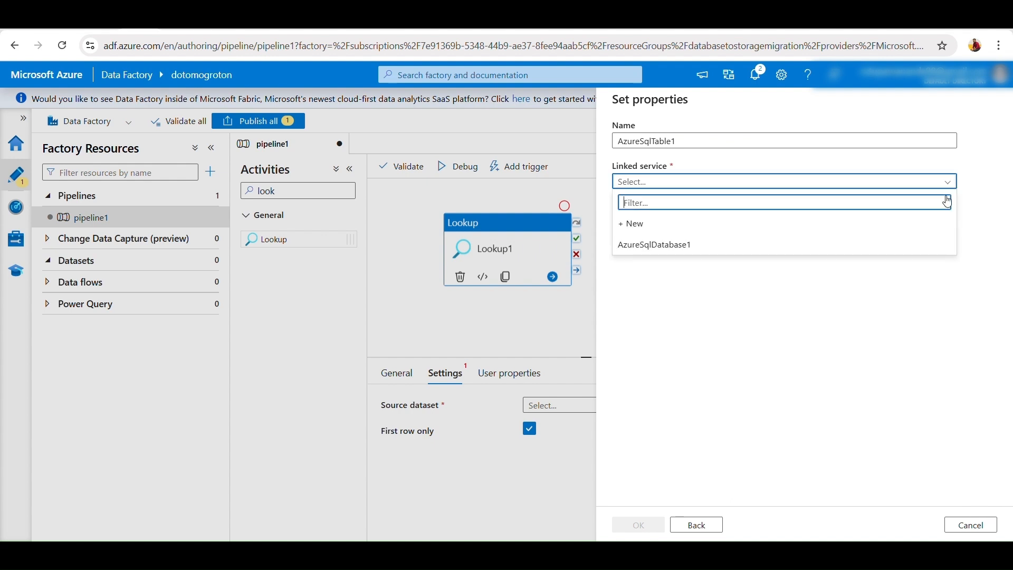
{"action": "left_click", "coordinate": [669, 245]}
{"action": "left_click", "coordinate": [639, 525]}
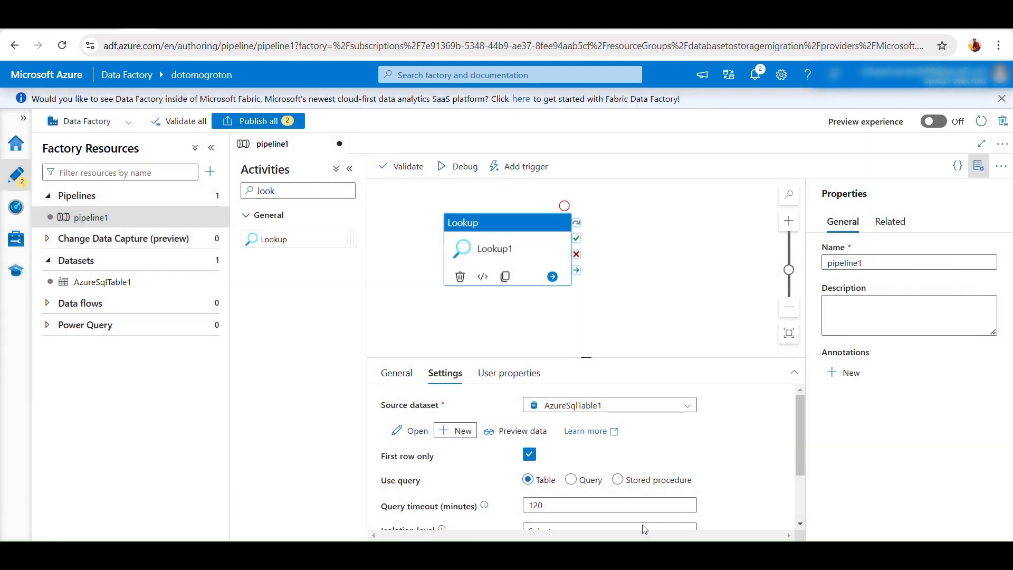
Step: Set the Lookup to use a query and paste the copied SELECT on dotobosemogroton.INFORMATION_SCHEMA.TABLES where TABLE_TYPE = 'BASE TABLE'
{"action": "left_click", "coordinate": [572, 480]}
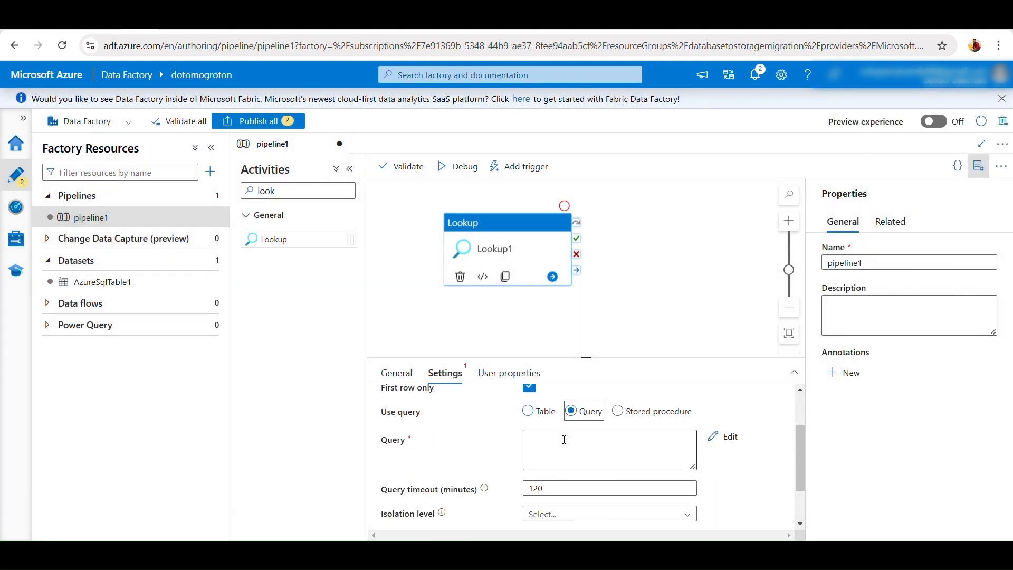
{"action": "left_click", "coordinate": [543, 460]}
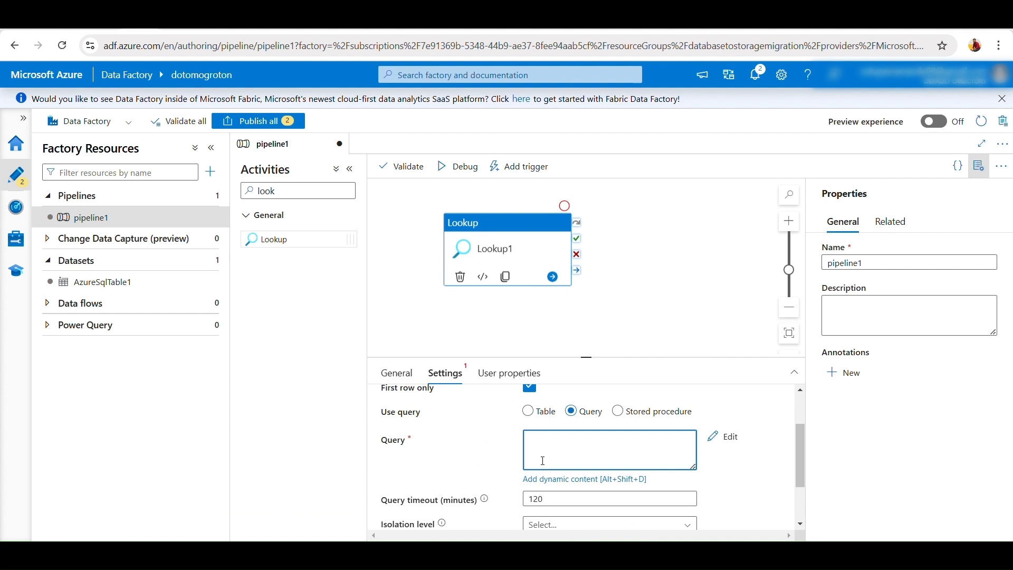
{"action": "key", "text": "super+v"}
{"action": "scroll", "coordinate": [605, 311], "scroll_direction": "down", "scroll_amount": 2}
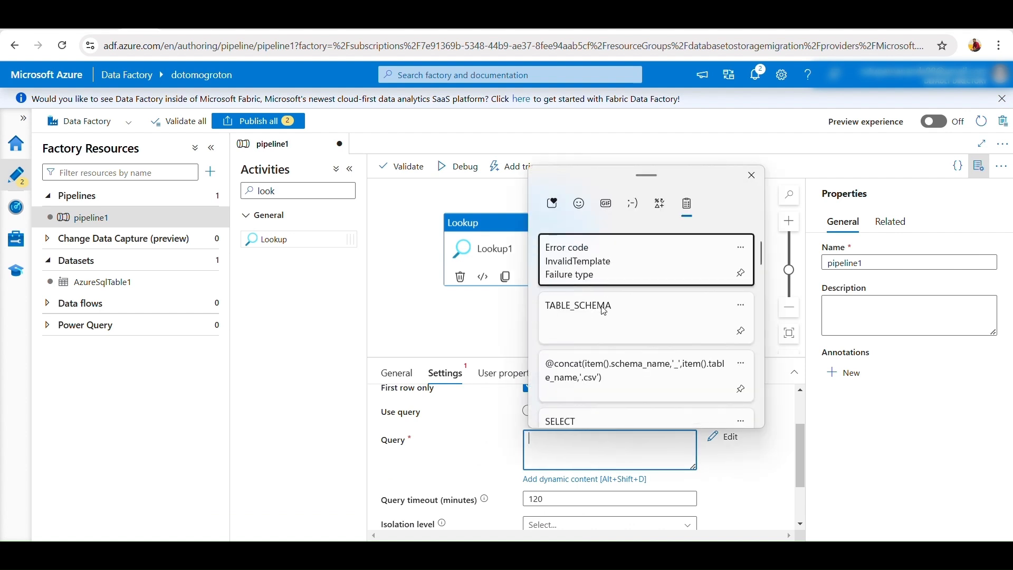
{"action": "scroll", "coordinate": [604, 311], "scroll_direction": "down", "scroll_amount": 3}
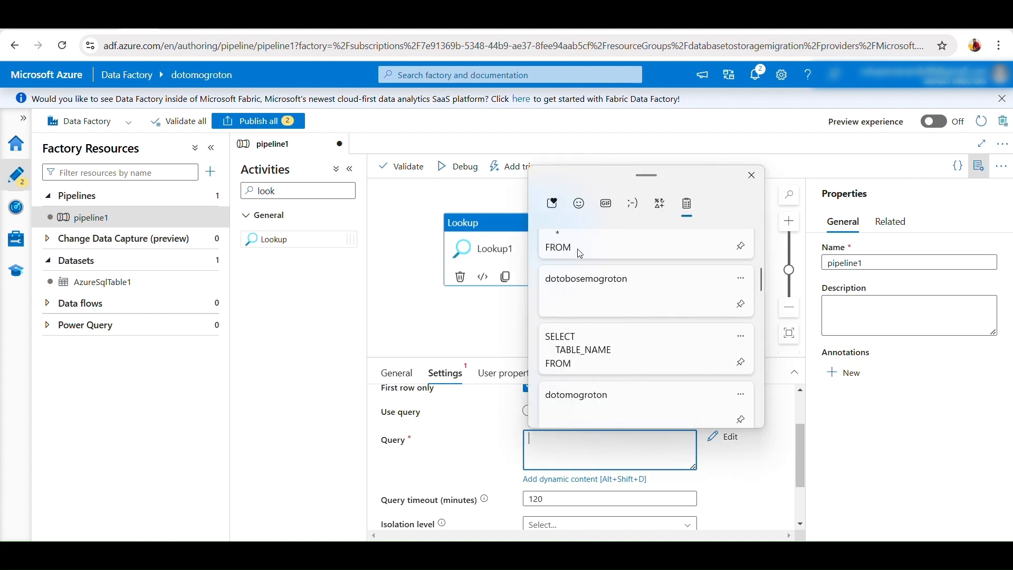
{"action": "left_click", "coordinate": [580, 253]}
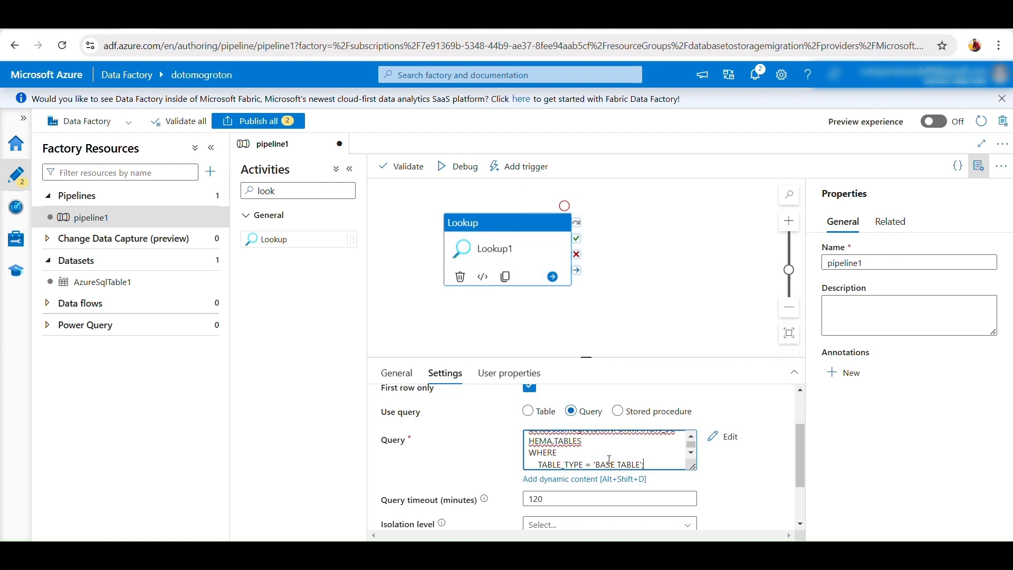
{"action": "scroll", "coordinate": [646, 456], "scroll_direction": "up", "scroll_amount": 2}
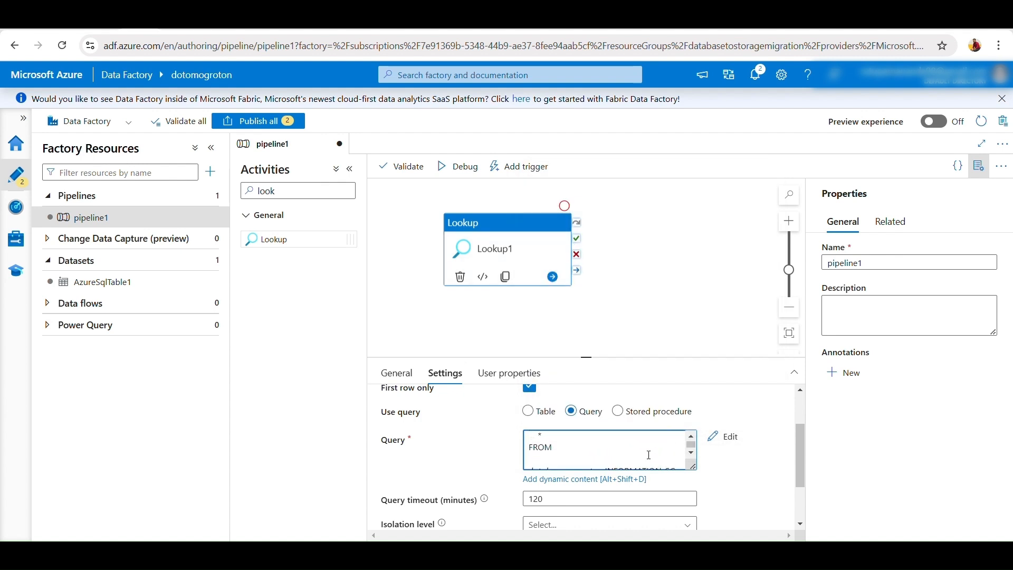
{"action": "scroll", "coordinate": [649, 455], "scroll_direction": "down", "scroll_amount": 3}
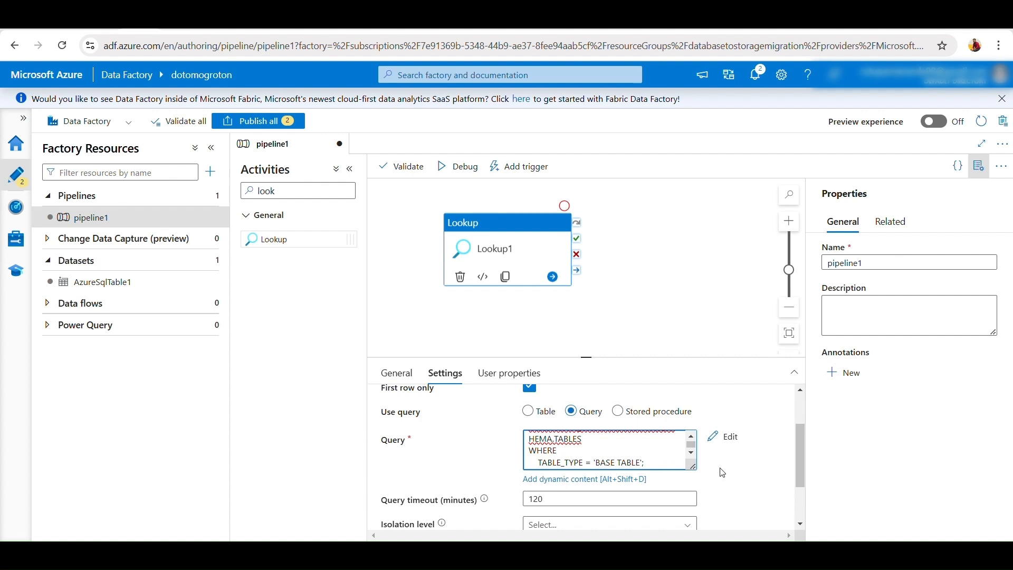
Step: Turn off First row only for the Lookup and hide the pipeline's properties
{"action": "left_click", "coordinate": [530, 389]}
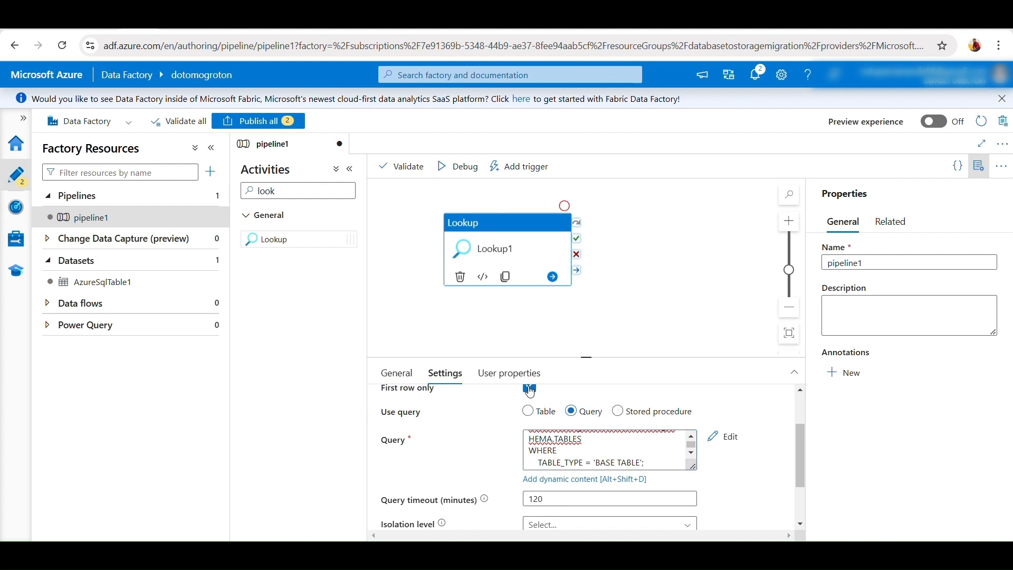
{"action": "scroll", "coordinate": [549, 422], "scroll_direction": "up", "scroll_amount": 2}
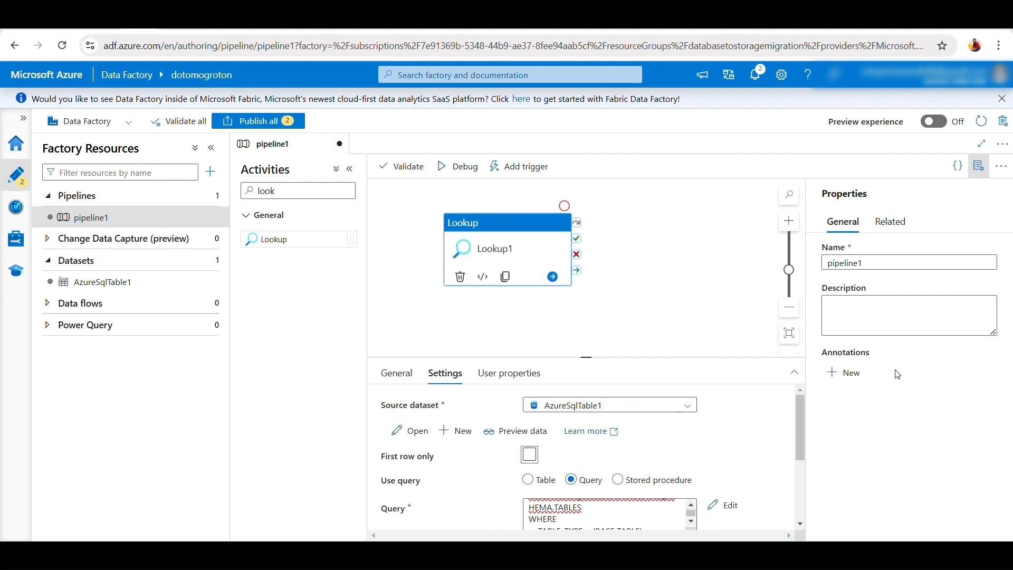
{"action": "left_click", "coordinate": [978, 172]}
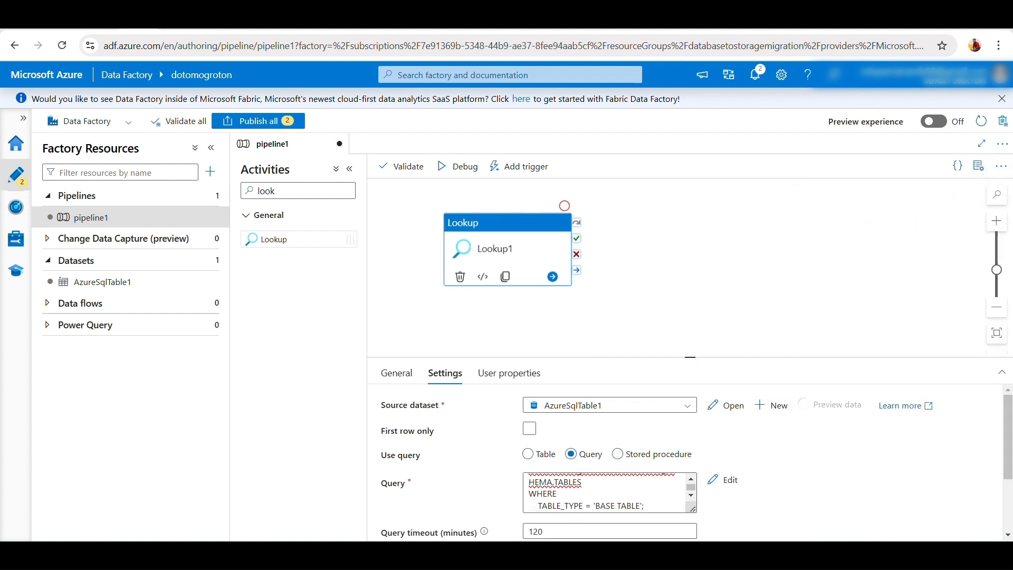
Step: Run the whole base-table query in the SQL database's query editor and review the listed tables
{"action": "left_click", "coordinate": [236, 25]}
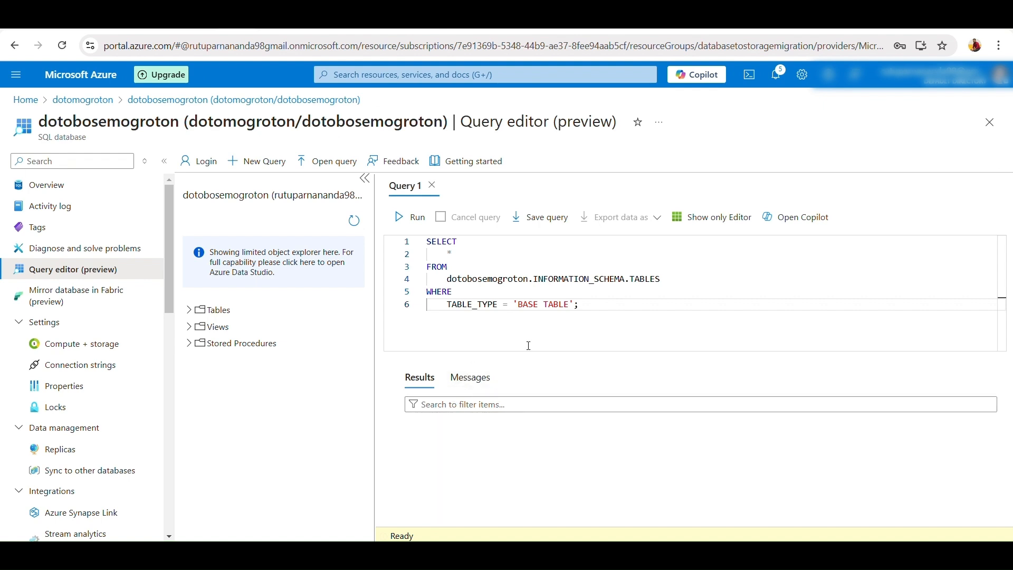
{"action": "key", "text": "ctrl+a"}
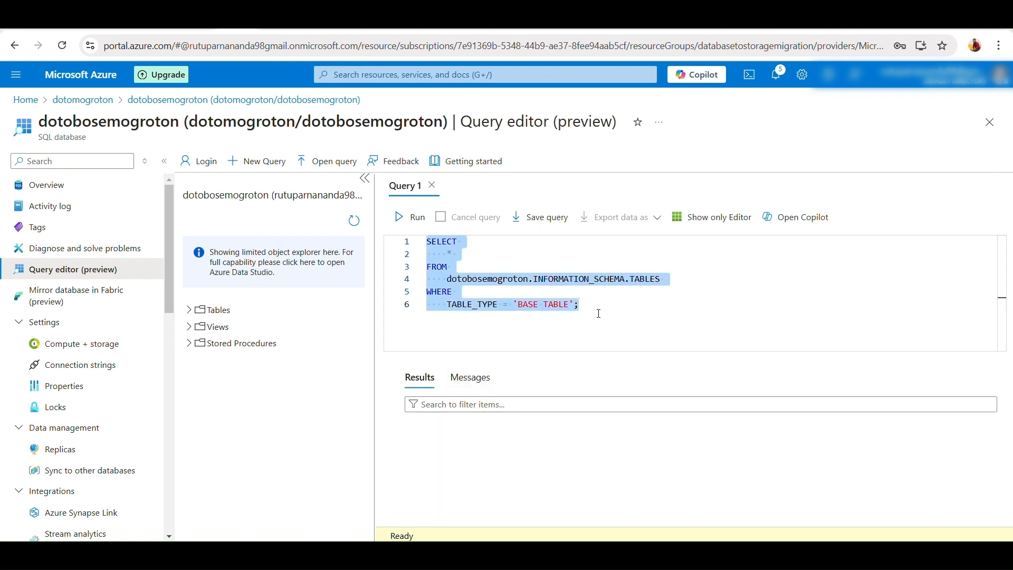
{"action": "key", "text": "ctrl+Return"}
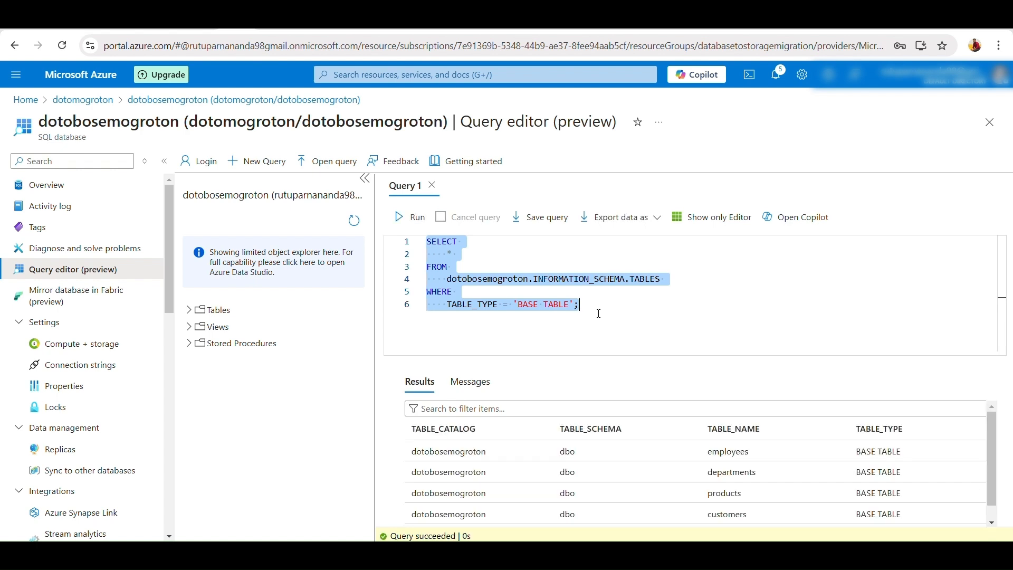
{"action": "scroll", "coordinate": [715, 494], "scroll_direction": "down", "scroll_amount": 1}
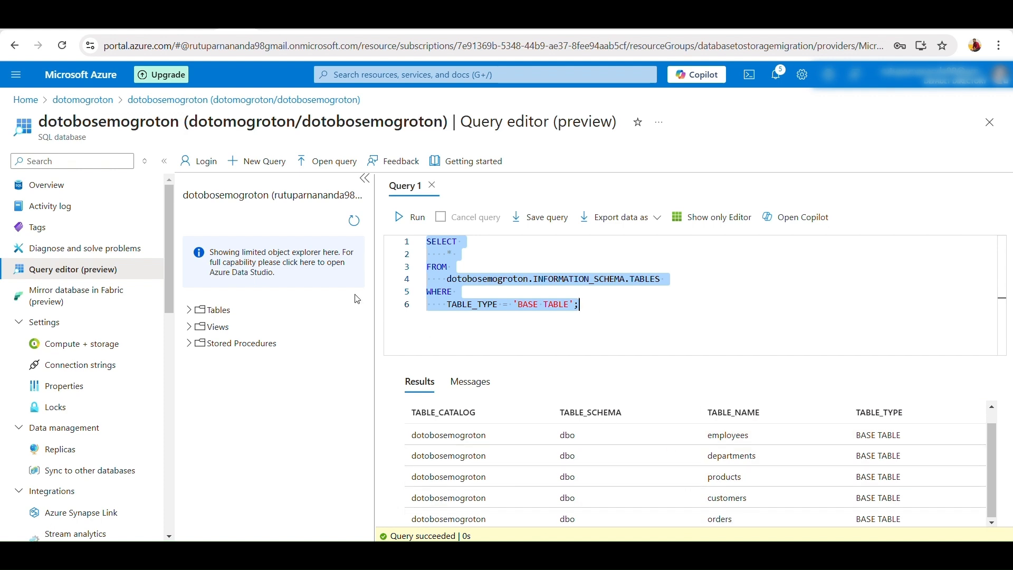
Step: Switch to Azure Data Factory, preview the data returned by the Lookup's query, and run the pipeline in debug mode
{"action": "left_click", "coordinate": [436, 30]}
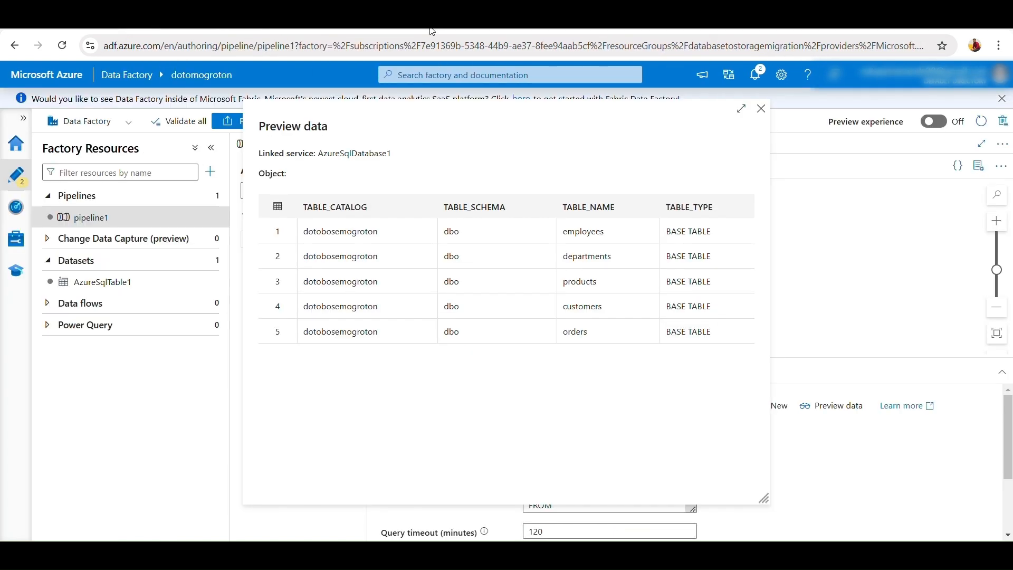
{"action": "left_click", "coordinate": [761, 109]}
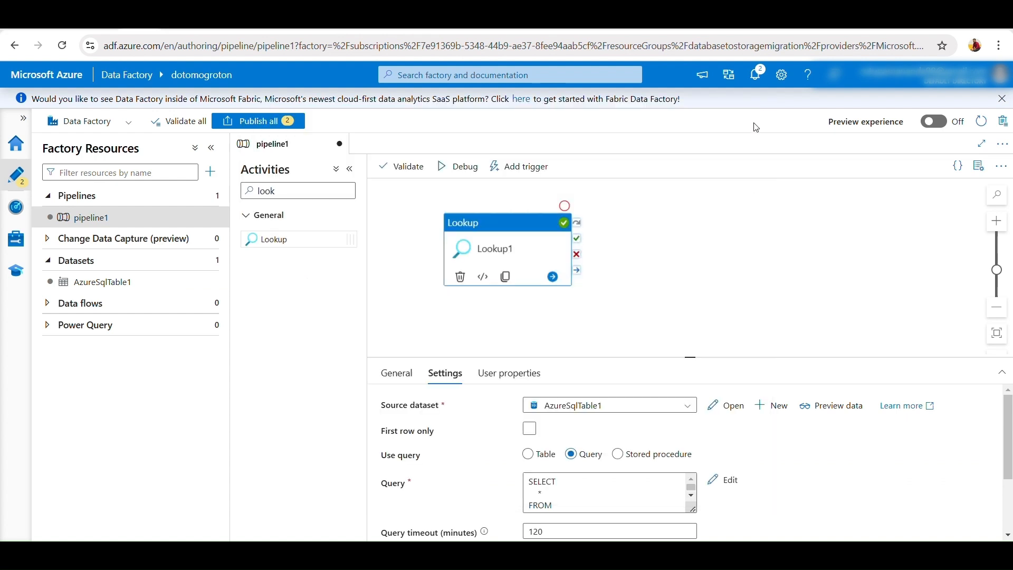
{"action": "left_click", "coordinate": [808, 412]}
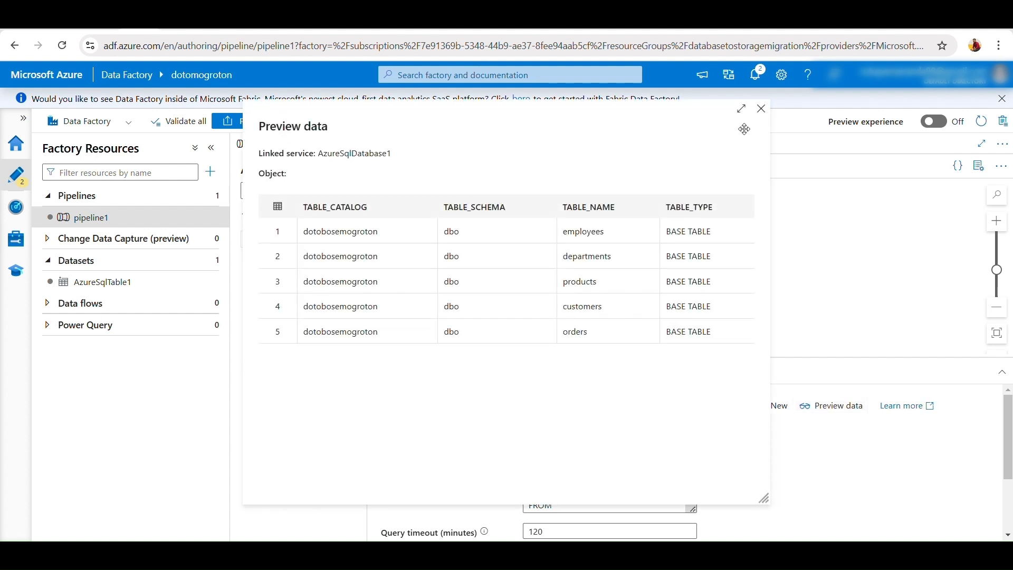
{"action": "left_click", "coordinate": [761, 108]}
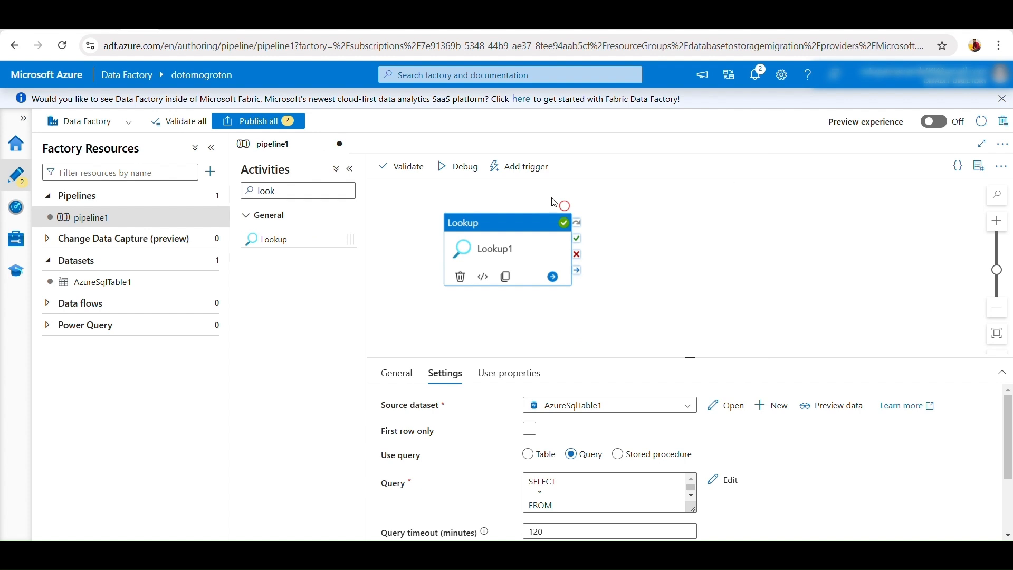
{"action": "left_click", "coordinate": [452, 171]}
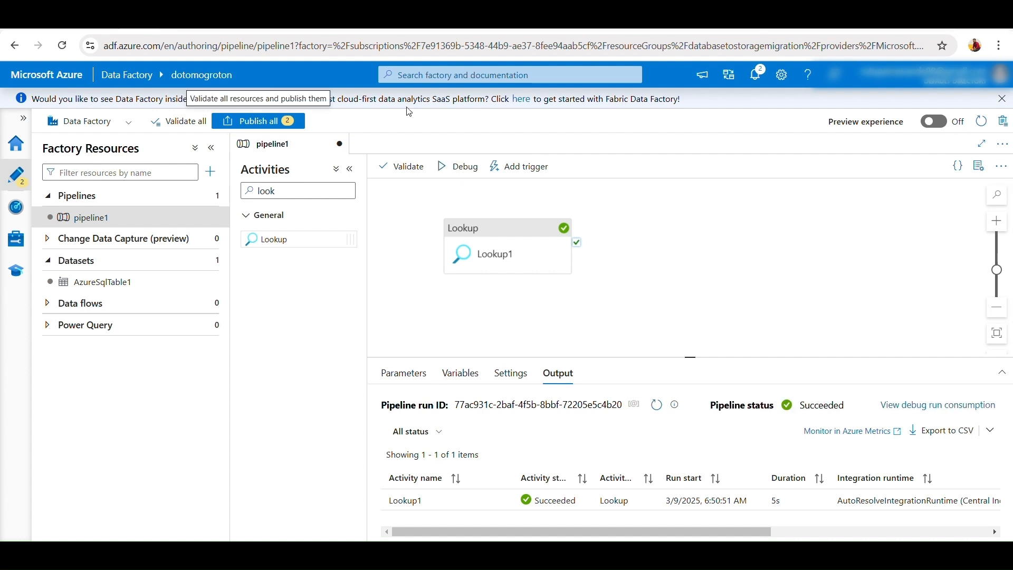
Step: Create a second Azure SQL Database dataset using the linked service AzureSqlDatabase1, with no table selected and no schema import
{"action": "left_click", "coordinate": [211, 264]}
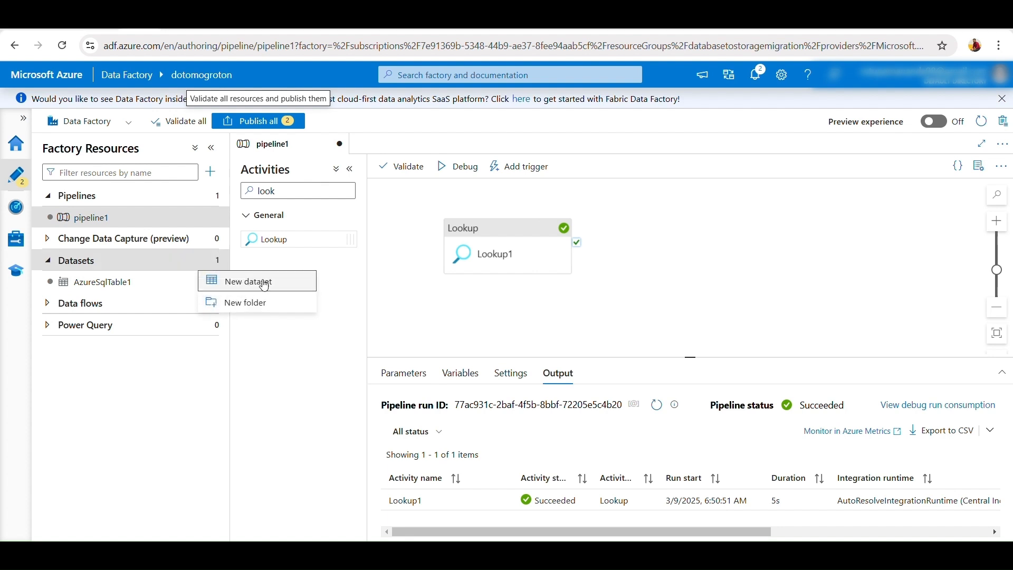
{"action": "left_click", "coordinate": [269, 285]}
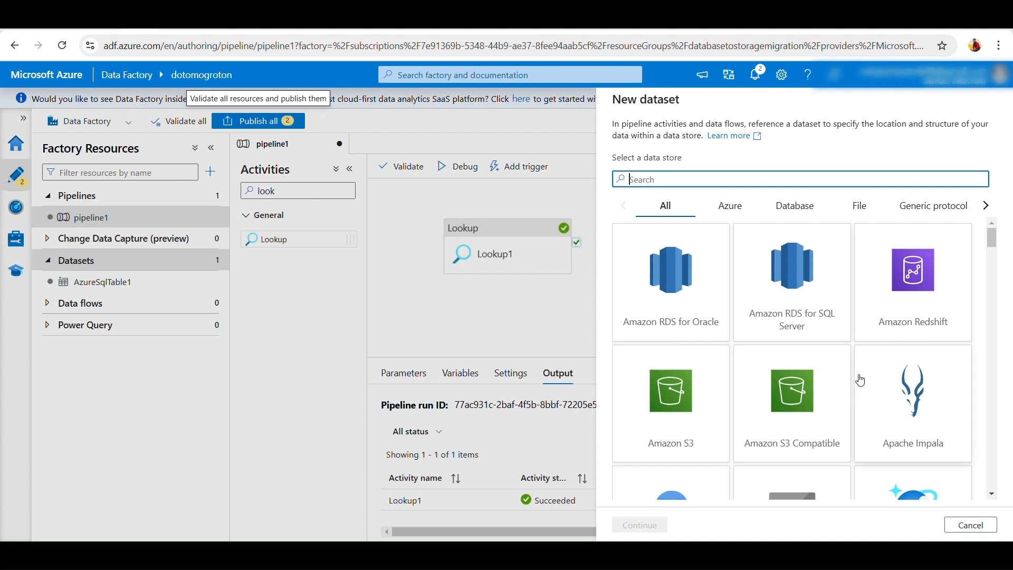
{"action": "scroll", "coordinate": [861, 393], "scroll_direction": "down", "scroll_amount": 3}
{"action": "scroll", "coordinate": [861, 397], "scroll_direction": "down", "scroll_amount": 1}
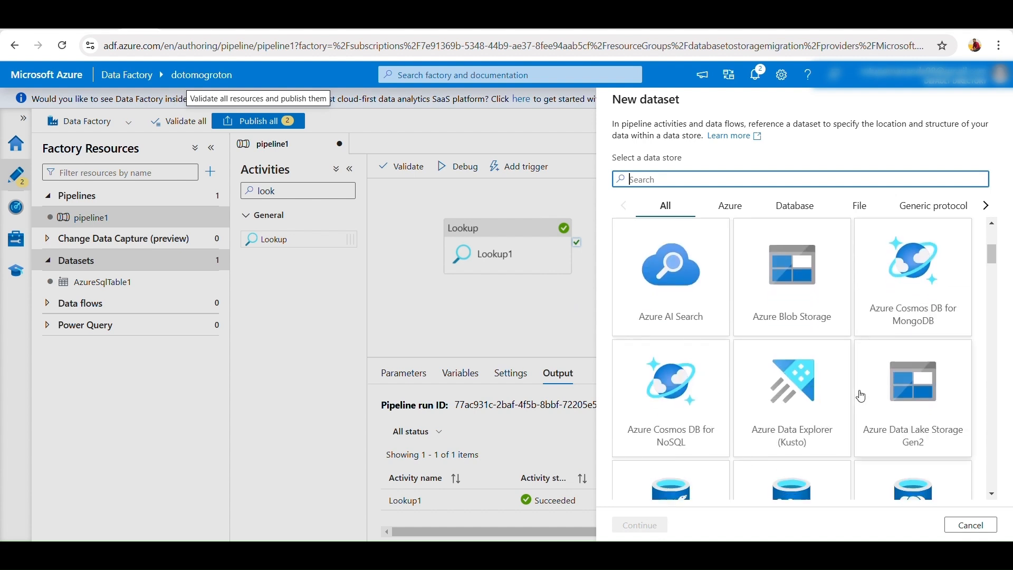
{"action": "scroll", "coordinate": [823, 417], "scroll_direction": "down", "scroll_amount": 2}
{"action": "scroll", "coordinate": [794, 432], "scroll_direction": "down", "scroll_amount": 4}
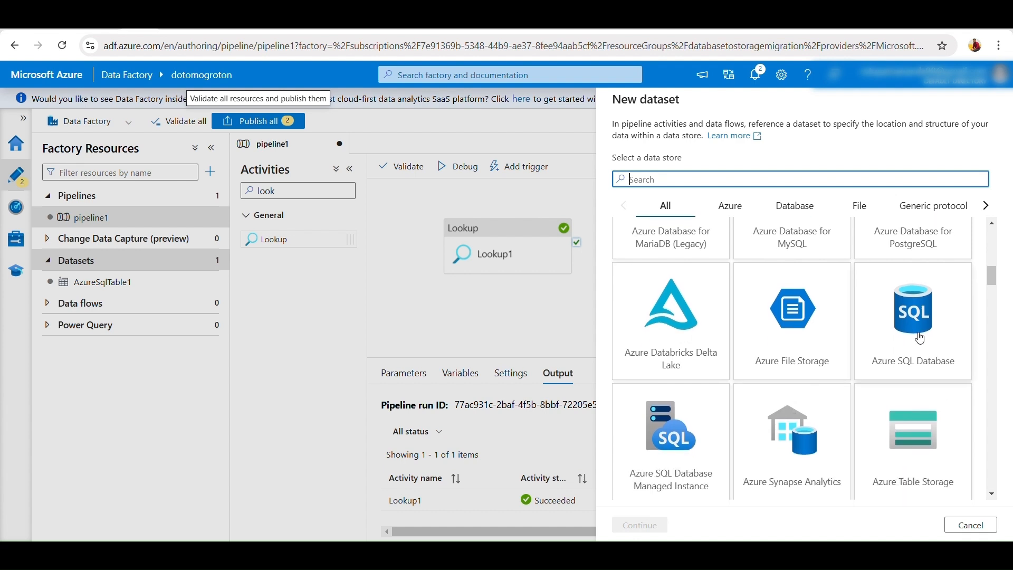
{"action": "left_click", "coordinate": [921, 338]}
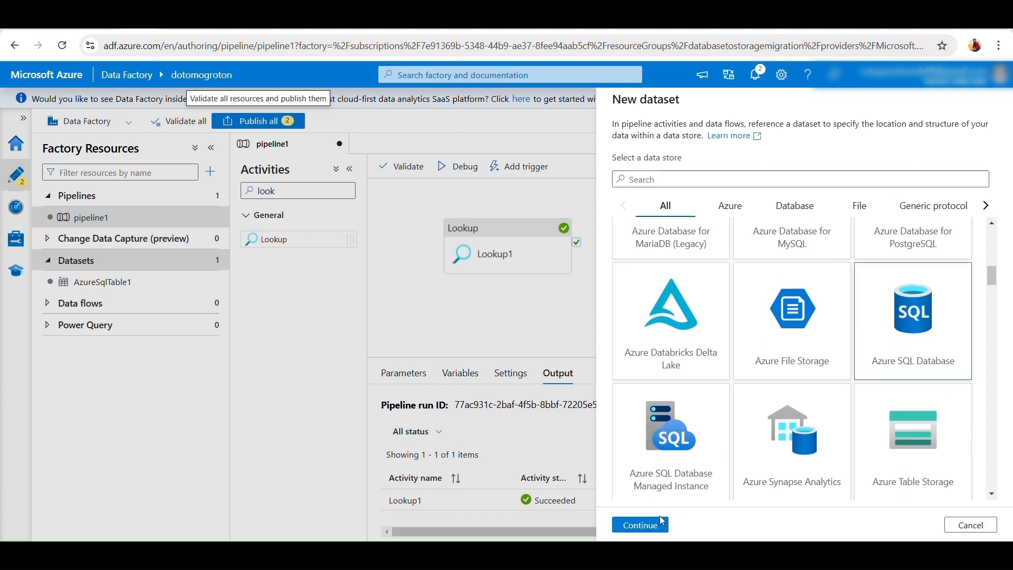
{"action": "left_click", "coordinate": [662, 524]}
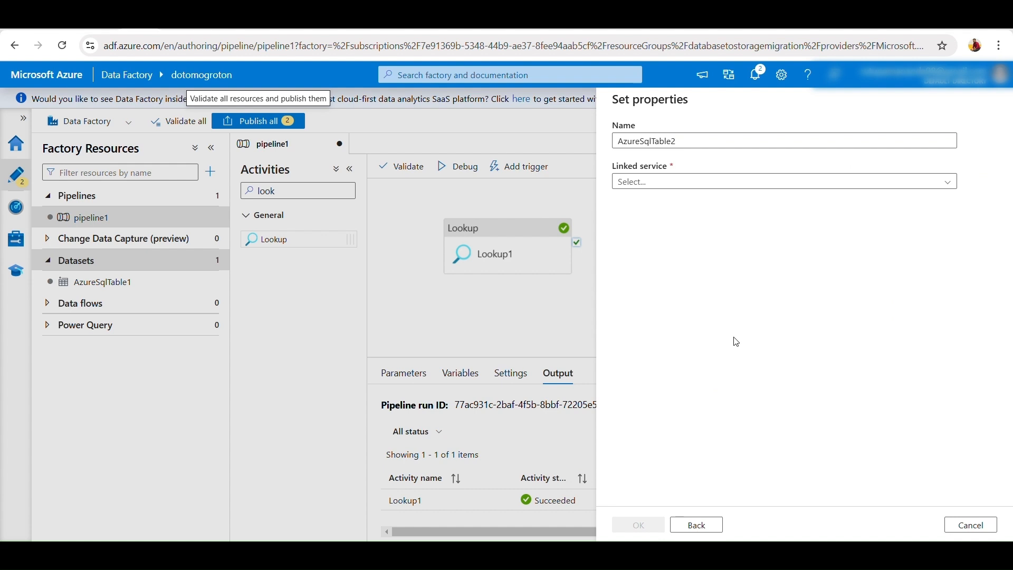
{"action": "left_click", "coordinate": [755, 184]}
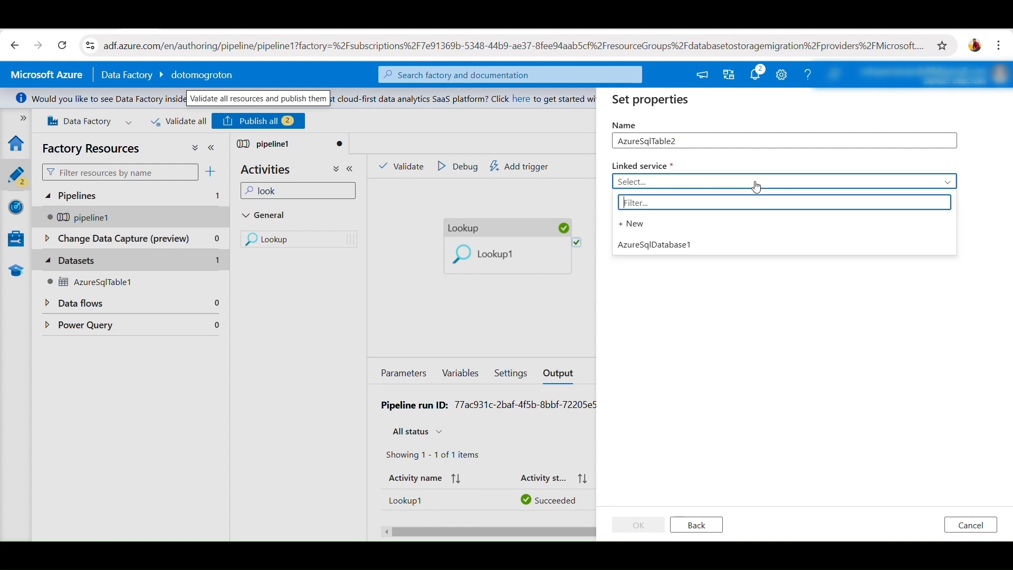
{"action": "left_click", "coordinate": [699, 246]}
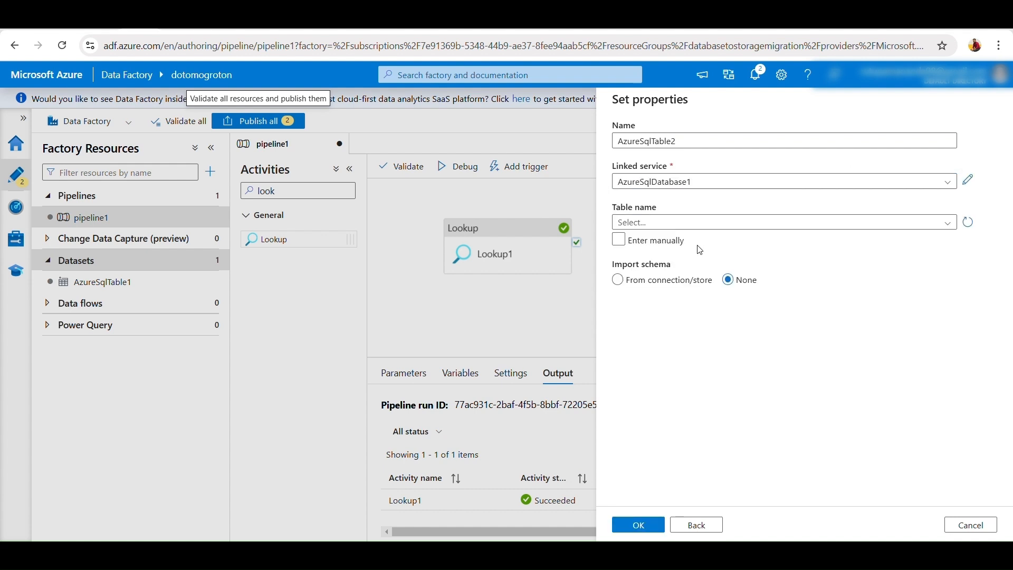
{"action": "left_click", "coordinate": [640, 525]}
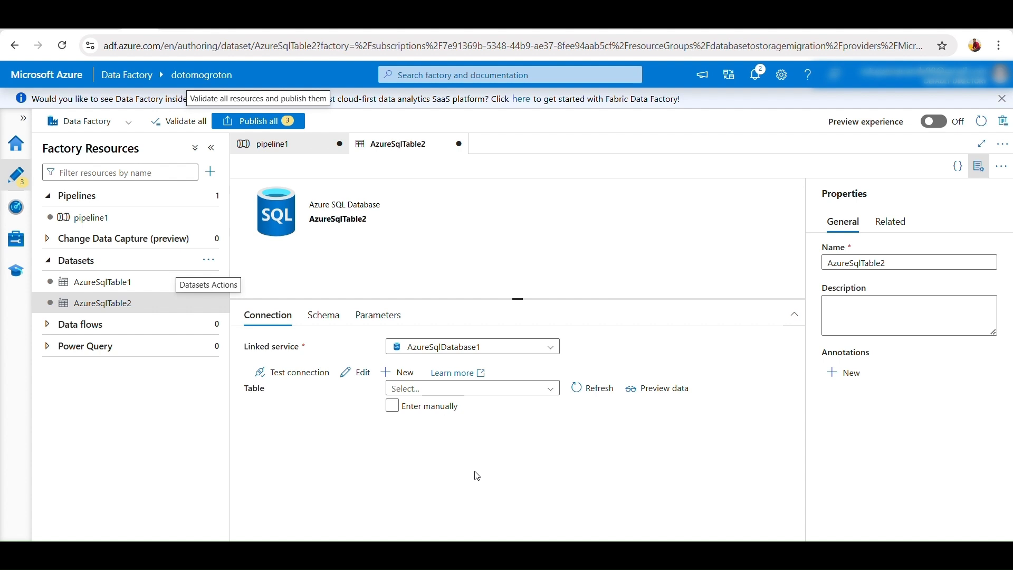
Step: Add two String parameters named SchemName and TableName to the new SQL dataset, without default values
{"action": "left_click", "coordinate": [385, 326]}
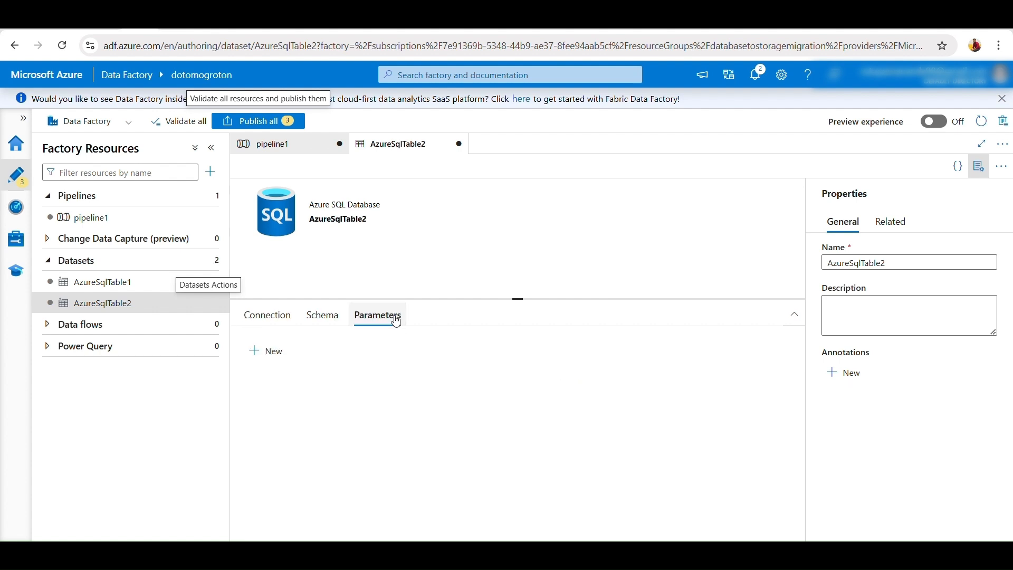
{"action": "left_click", "coordinate": [267, 351]}
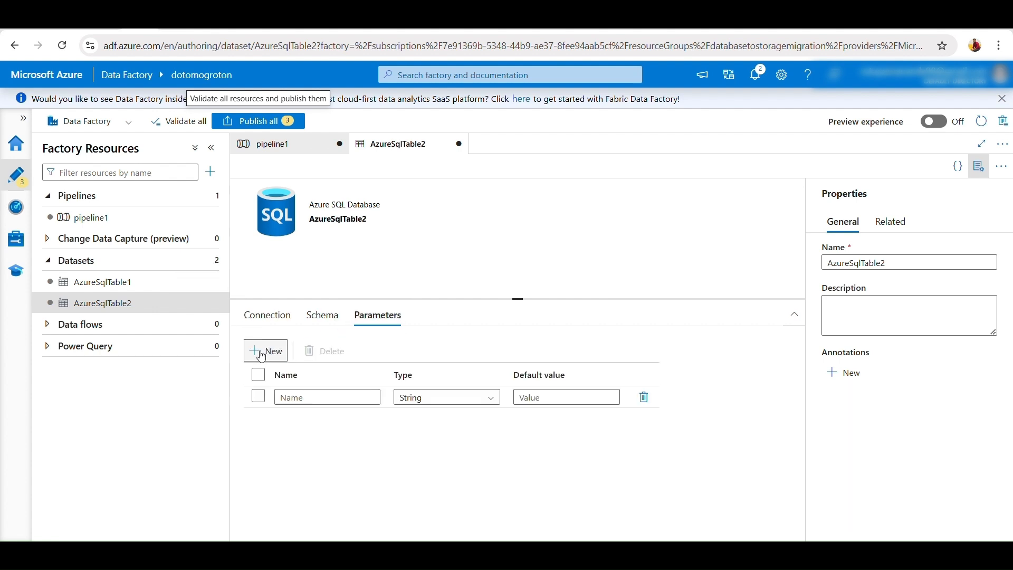
{"action": "left_click", "coordinate": [291, 396]}
{"action": "type", "text": "SchemName"}
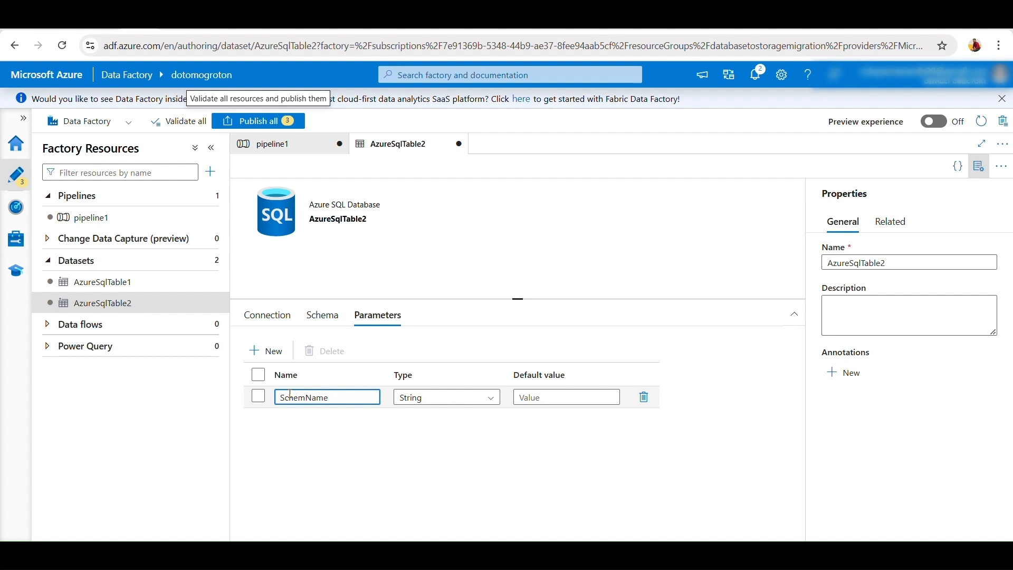
{"action": "left_click", "coordinate": [378, 461]}
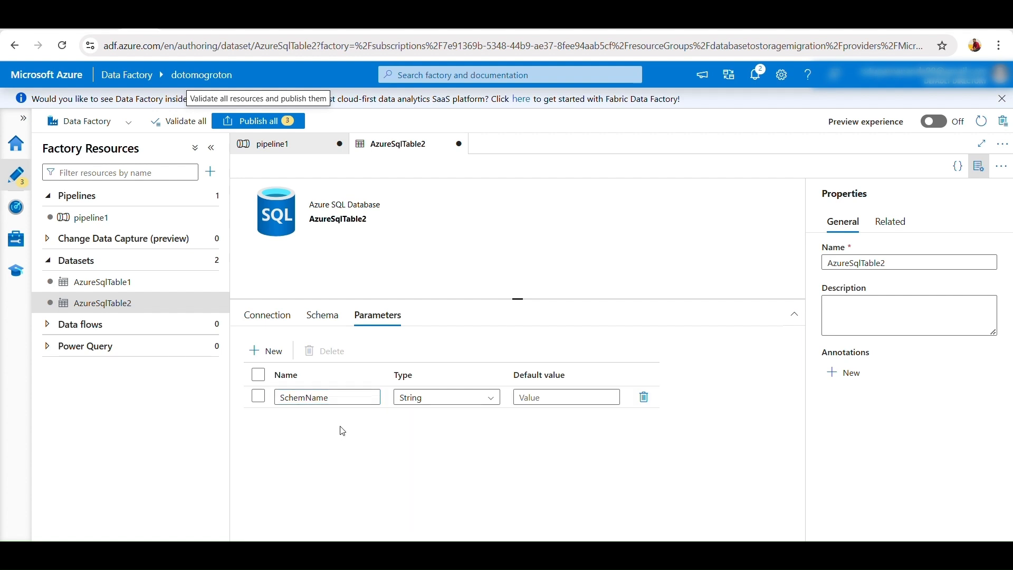
{"action": "left_click", "coordinate": [264, 350]}
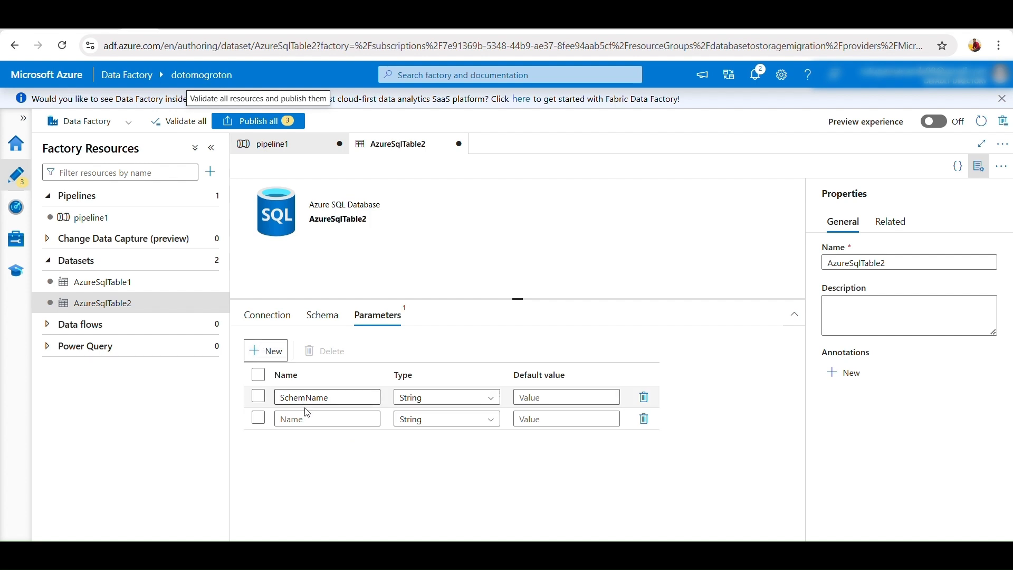
{"action": "left_click", "coordinate": [305, 418]}
{"action": "type", "text": "TableName"}
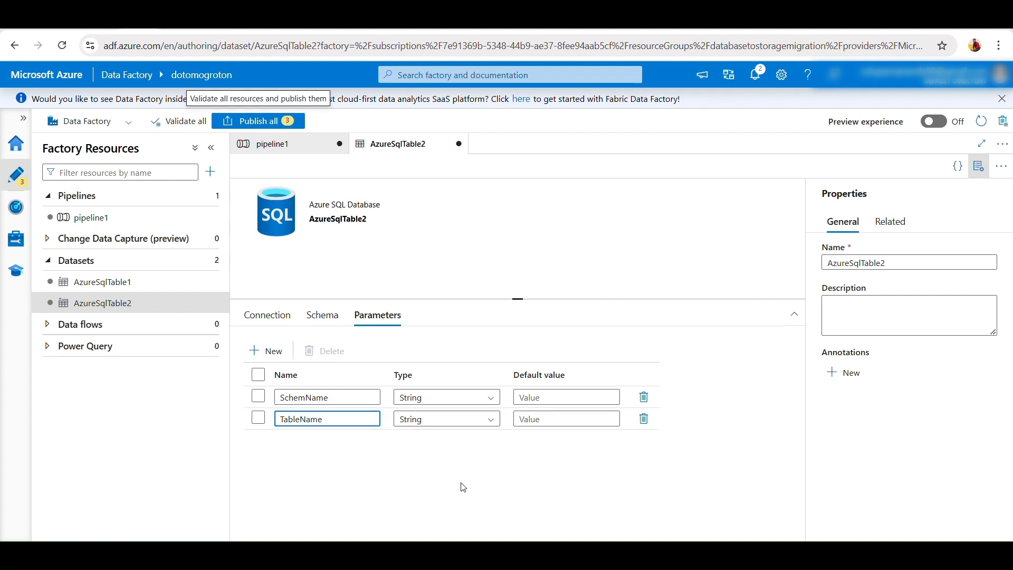
{"action": "left_click", "coordinate": [267, 316]}
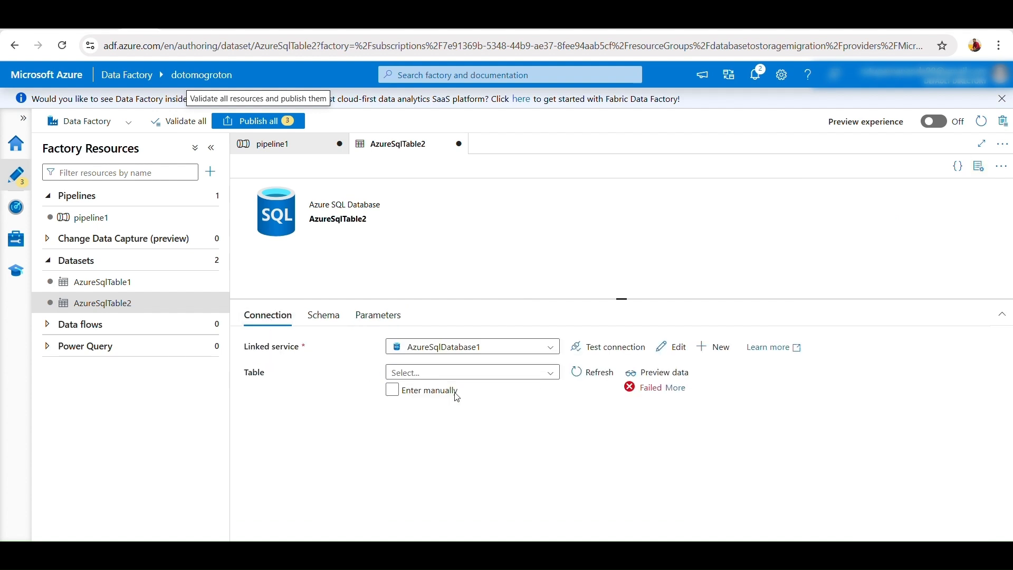
{"action": "left_click", "coordinate": [392, 390]}
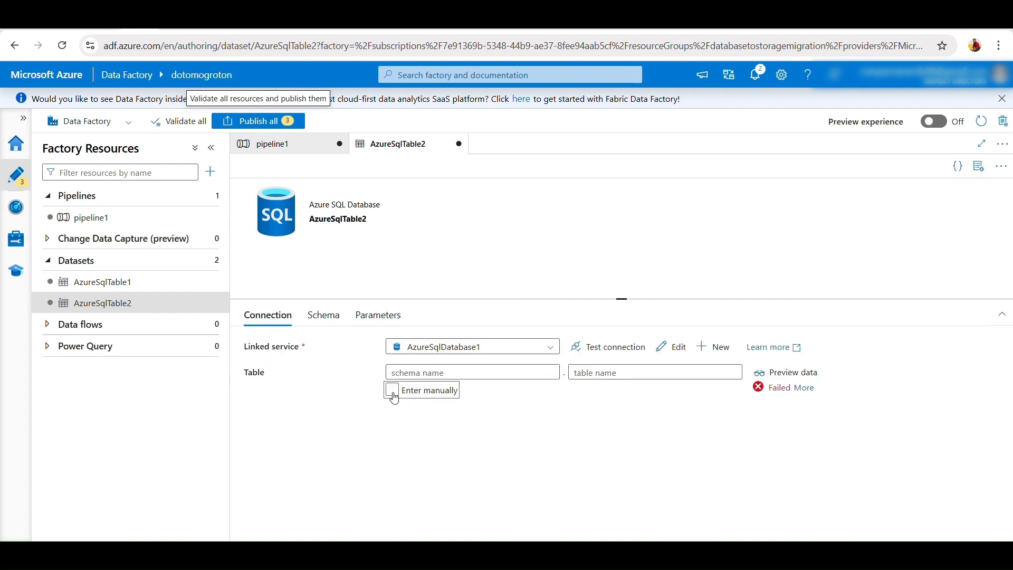
{"action": "left_click", "coordinate": [487, 374]}
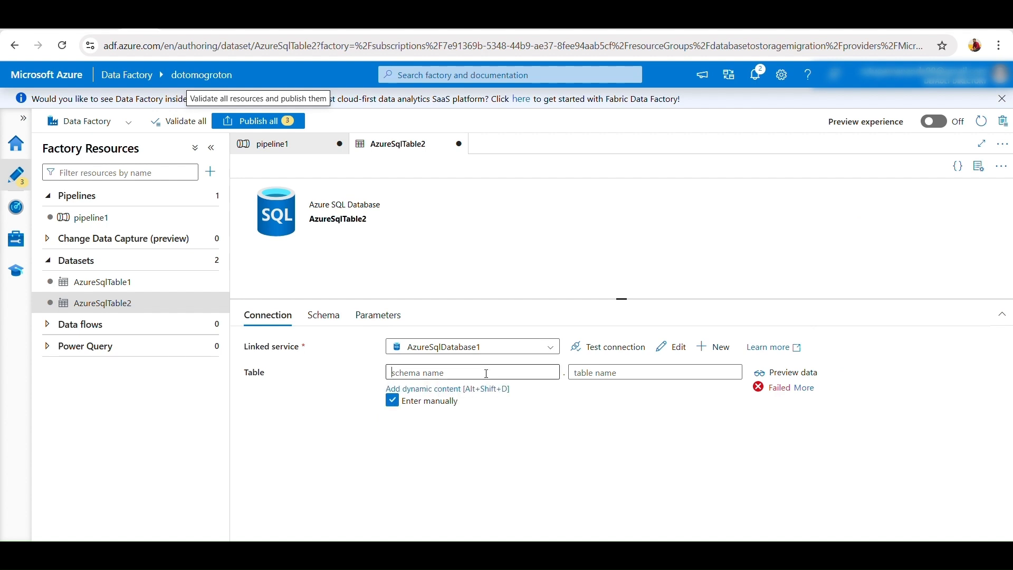
{"action": "left_click", "coordinate": [443, 388]}
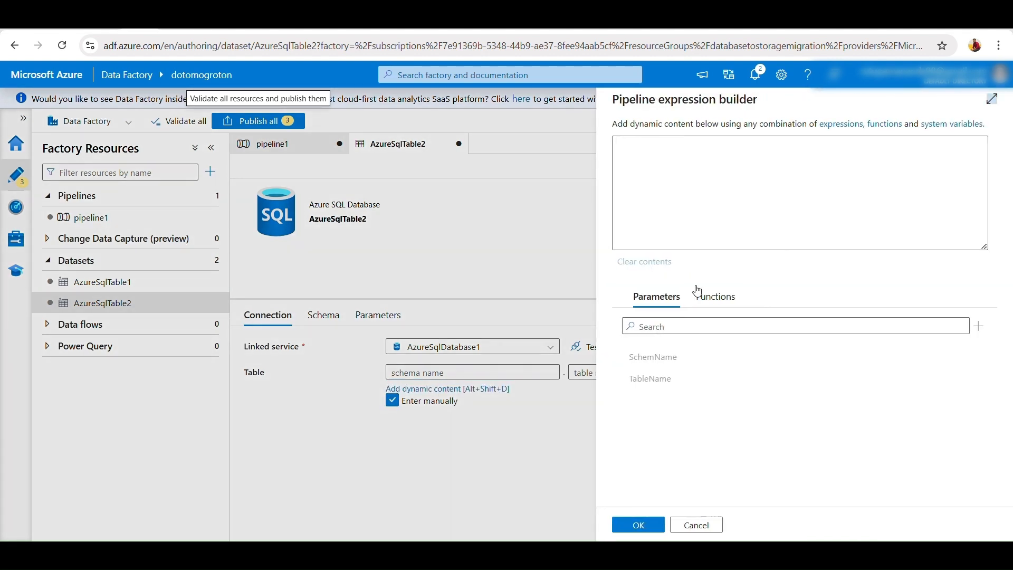
{"action": "left_click", "coordinate": [646, 362]}
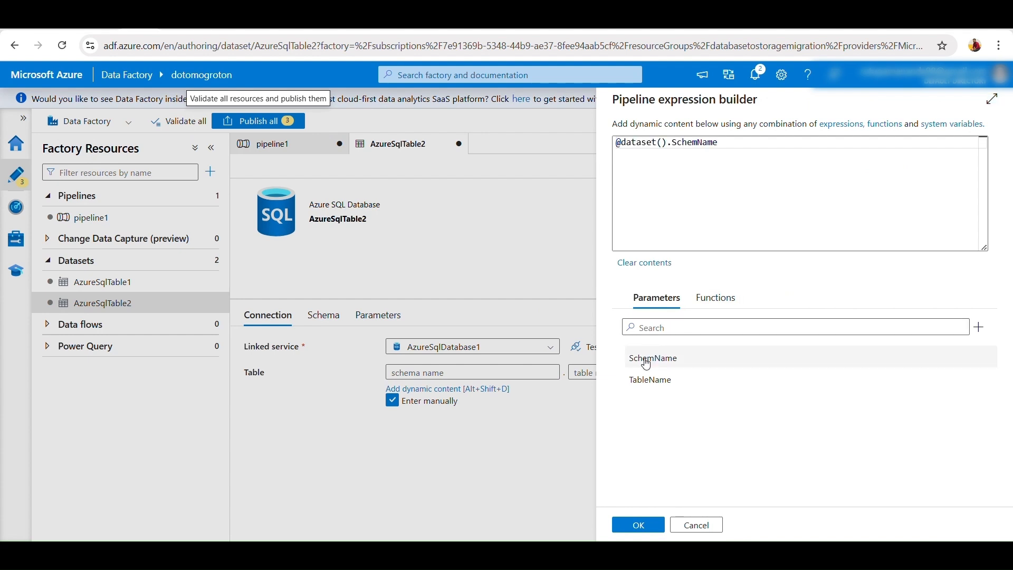
{"action": "left_click", "coordinate": [639, 525]}
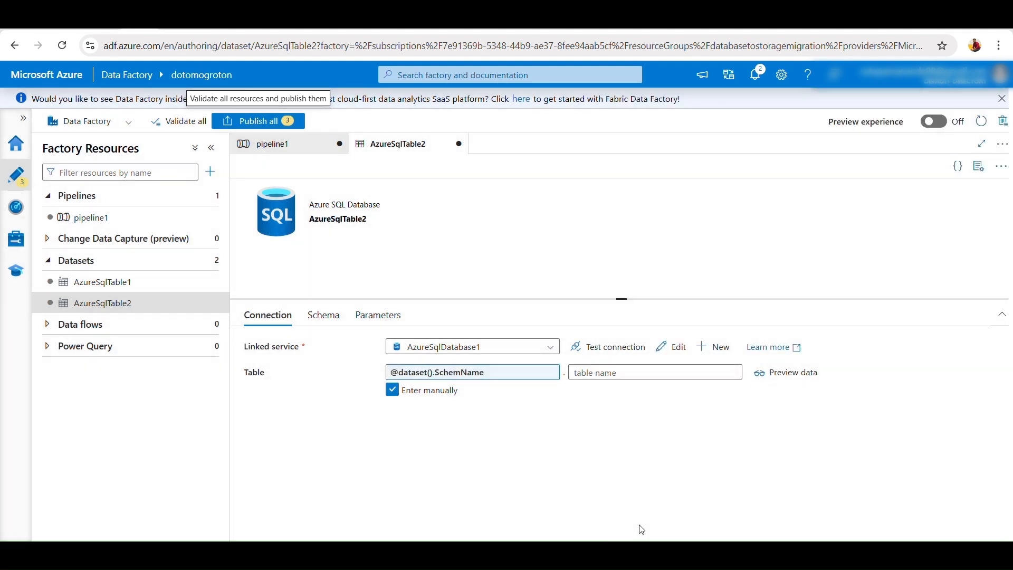
{"action": "left_click", "coordinate": [595, 379]}
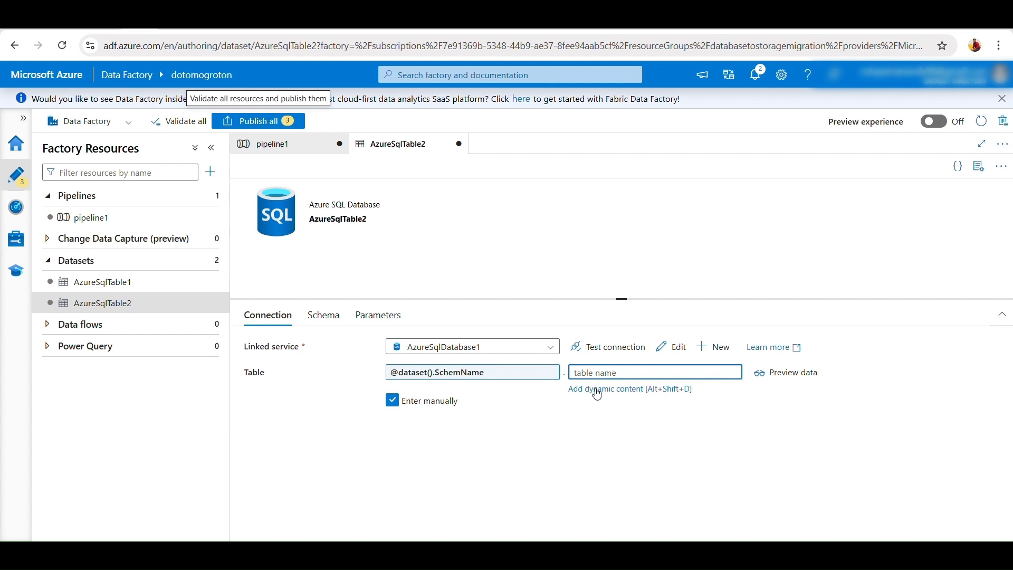
{"action": "left_click", "coordinate": [603, 394]}
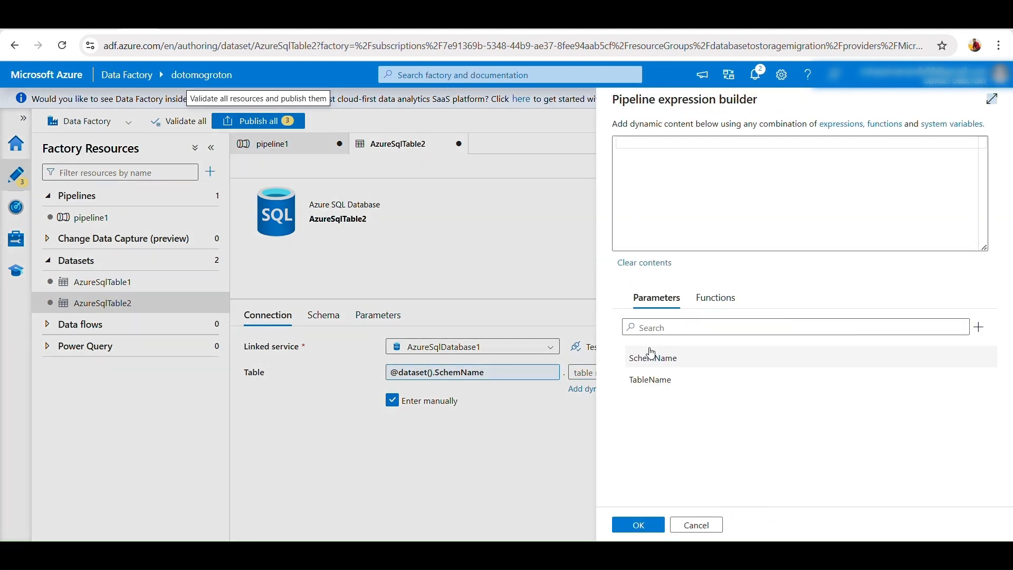
{"action": "left_click", "coordinate": [659, 379]}
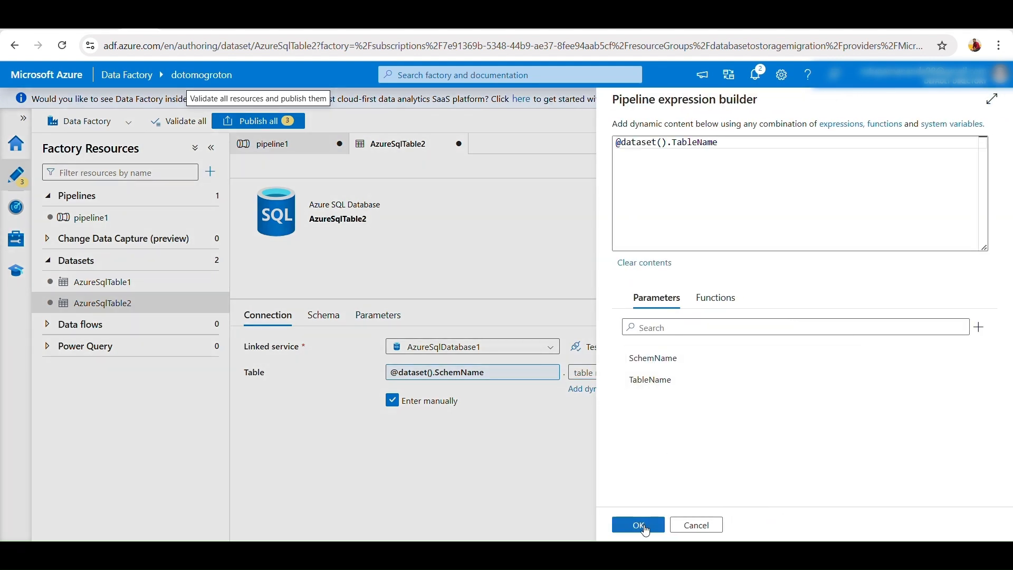
{"action": "left_click", "coordinate": [645, 528]}
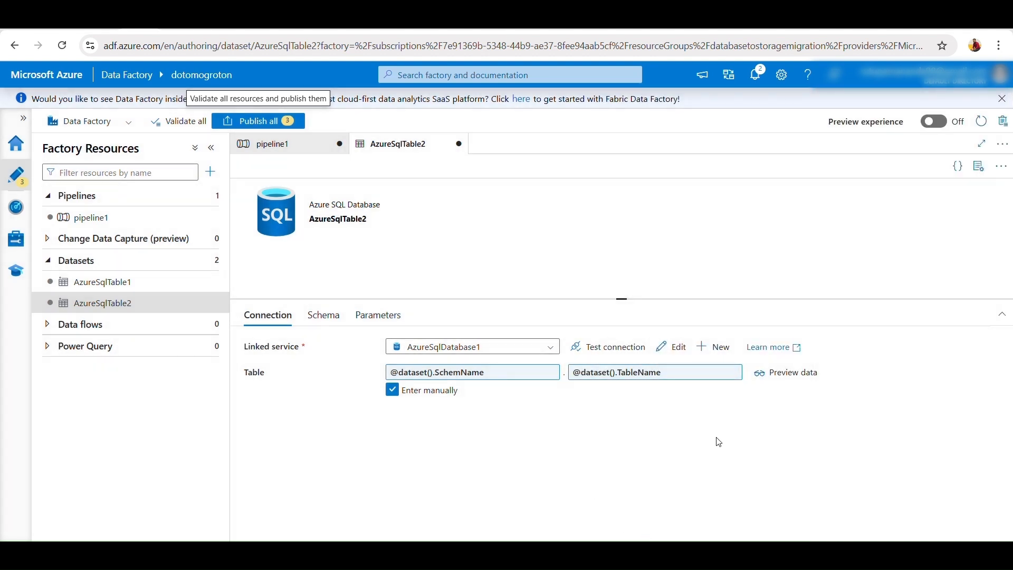
Step: Preview the parameterized dataset's data using SchemName dbo and TableName departments
{"action": "left_click", "coordinate": [766, 374]}
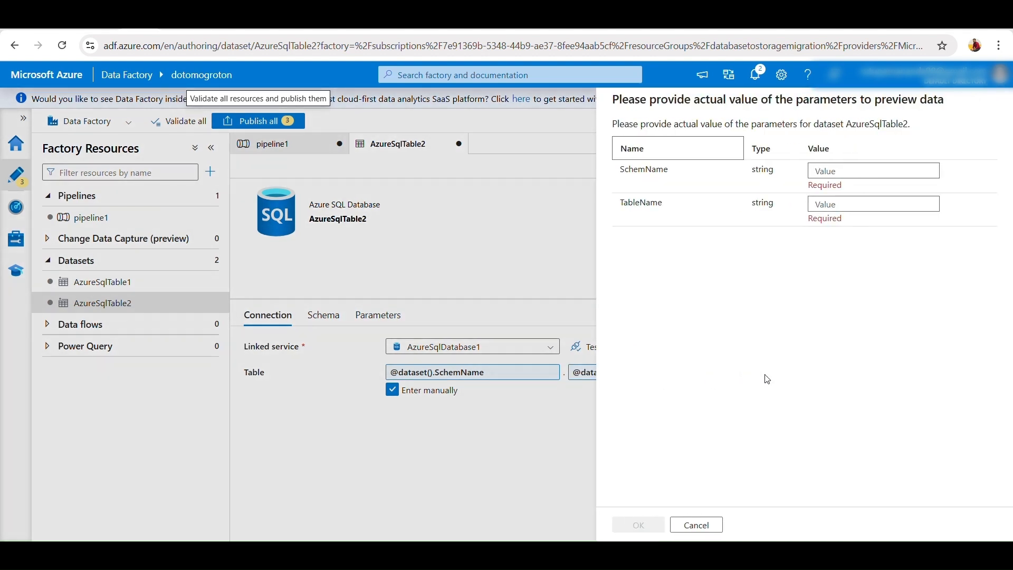
{"action": "left_click", "coordinate": [818, 203]}
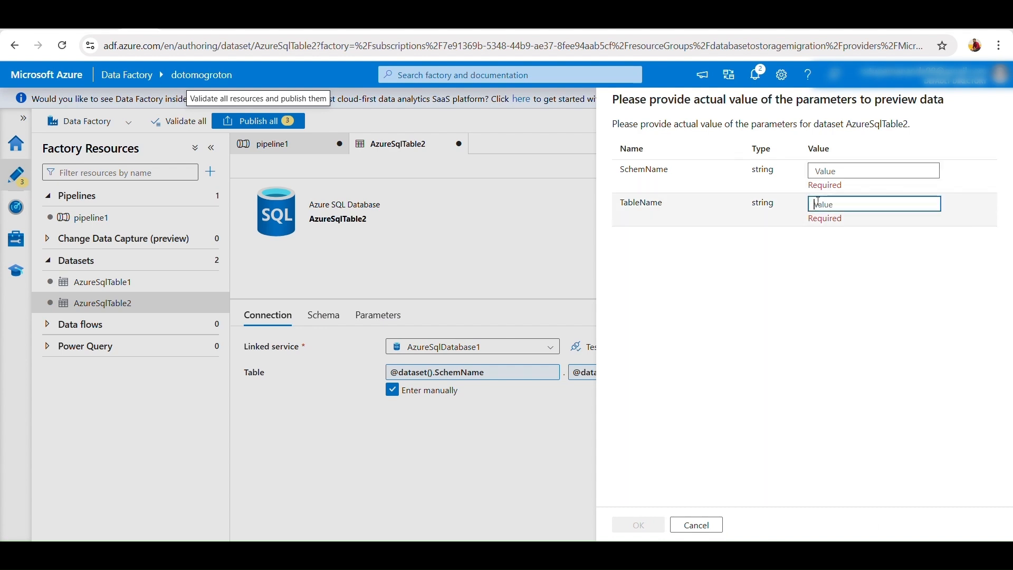
{"action": "type", "text": "departments"}
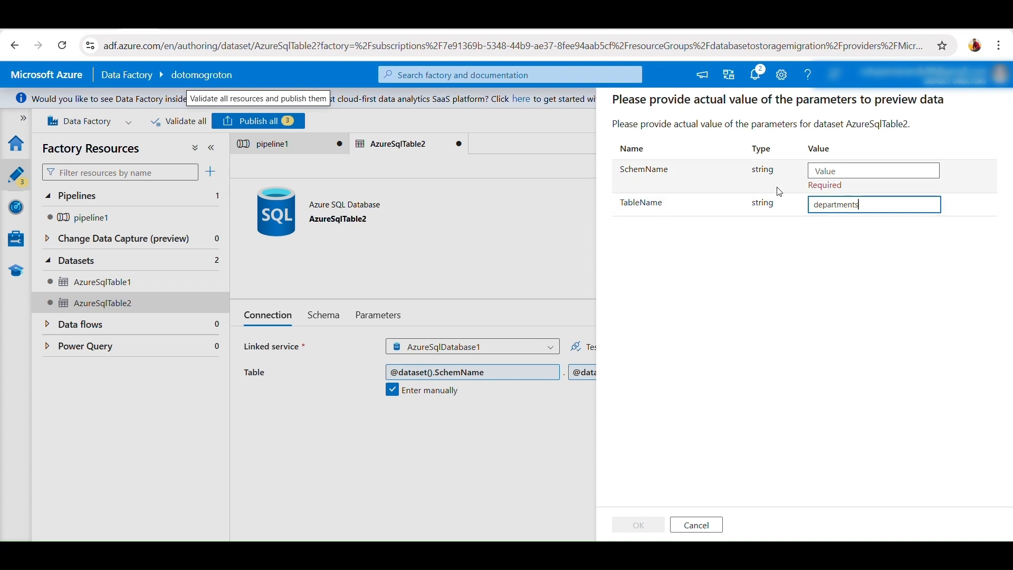
{"action": "left_click", "coordinate": [819, 168]}
{"action": "type", "text": "dbo"}
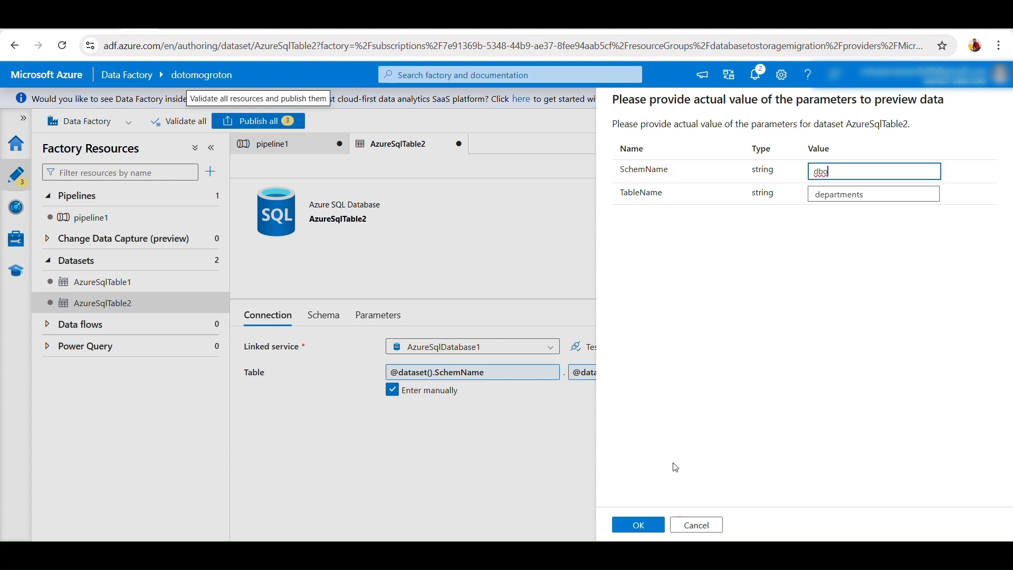
{"action": "left_click", "coordinate": [647, 525]}
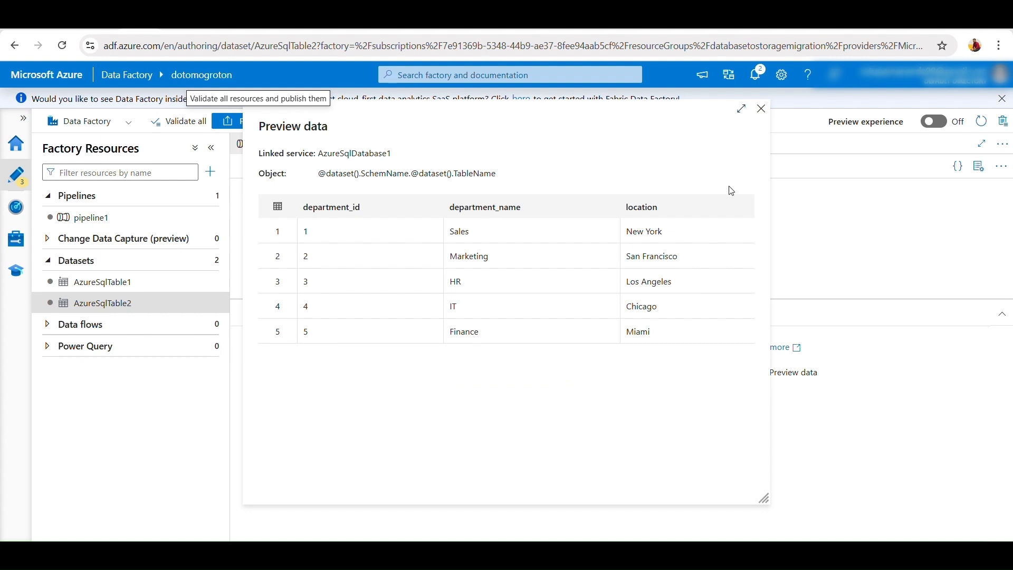
Step: Close the data preview and rename the parameterized SQL dataset as Sql_table
{"action": "left_click", "coordinate": [762, 109]}
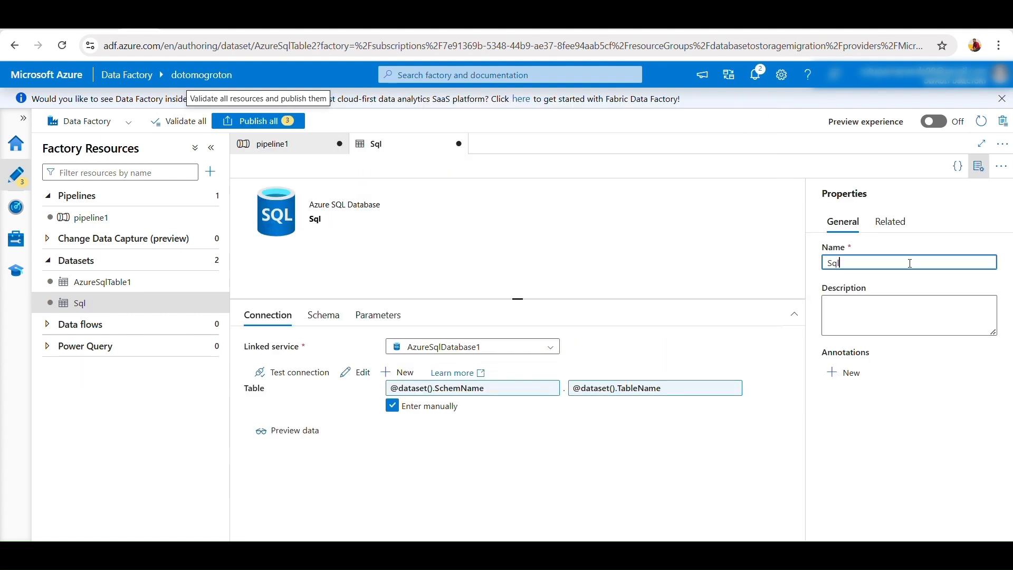
{"action": "type", "text": "_table"}
{"action": "left_click", "coordinate": [699, 440]}
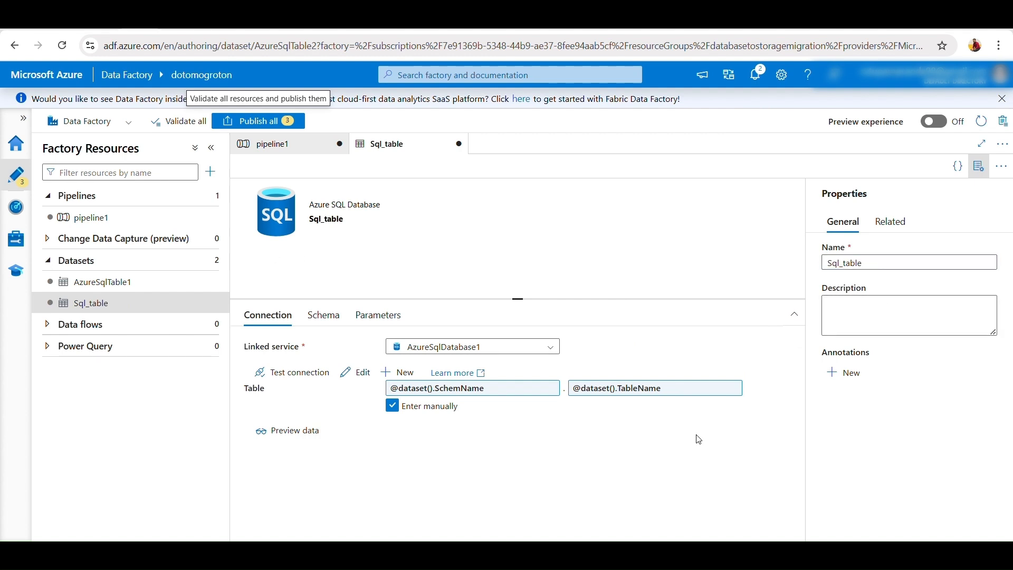
Step: Start a new Azure Blob Storage dataset in the DelimitedText (CSV) format
{"action": "left_click", "coordinate": [210, 261]}
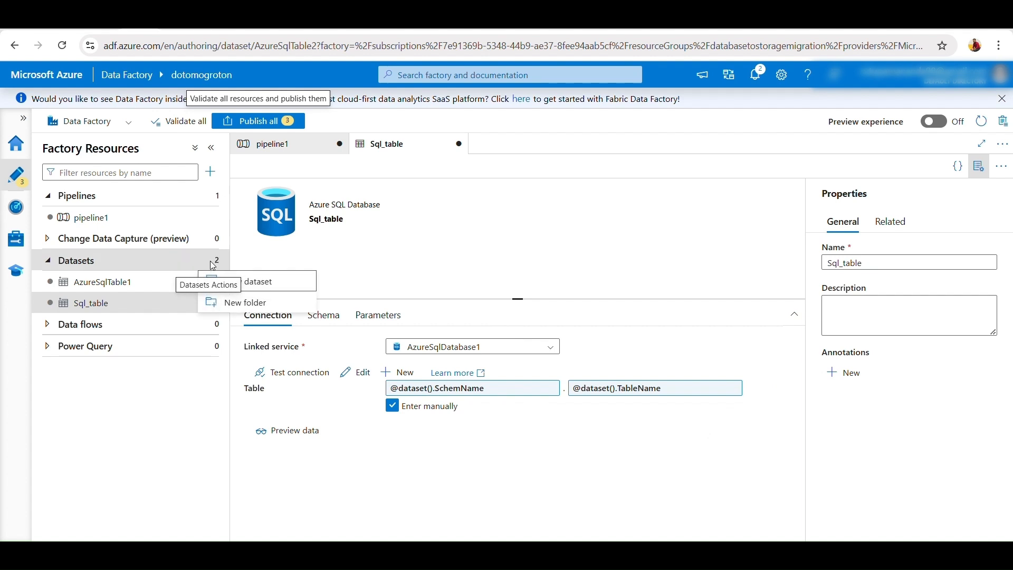
{"action": "left_click", "coordinate": [249, 290]}
{"action": "scroll", "coordinate": [776, 275], "scroll_direction": "down", "scroll_amount": 5}
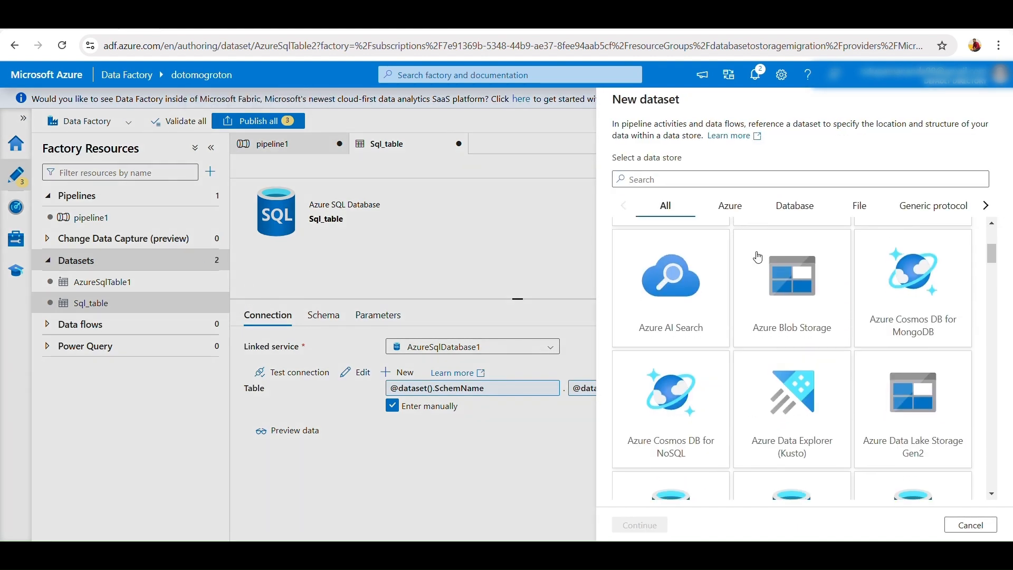
{"action": "left_click", "coordinate": [777, 275]}
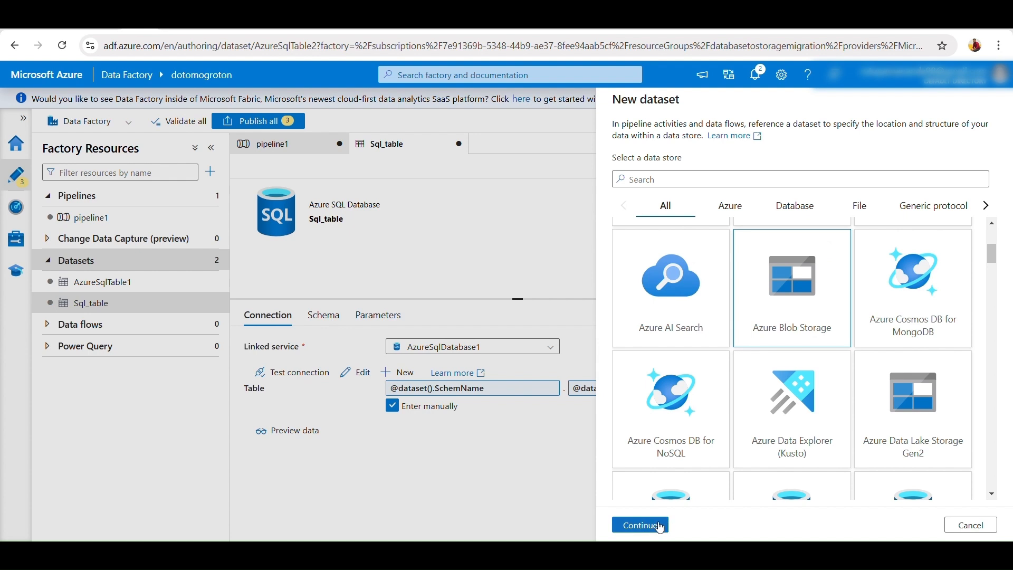
{"action": "left_click", "coordinate": [648, 522]}
{"action": "left_click", "coordinate": [903, 222]}
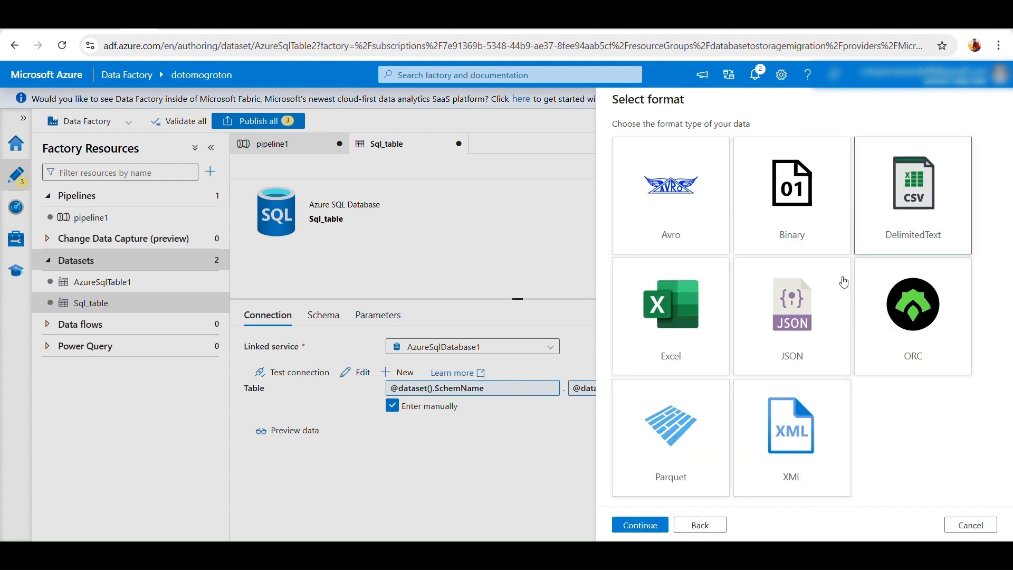
{"action": "left_click", "coordinate": [649, 525]}
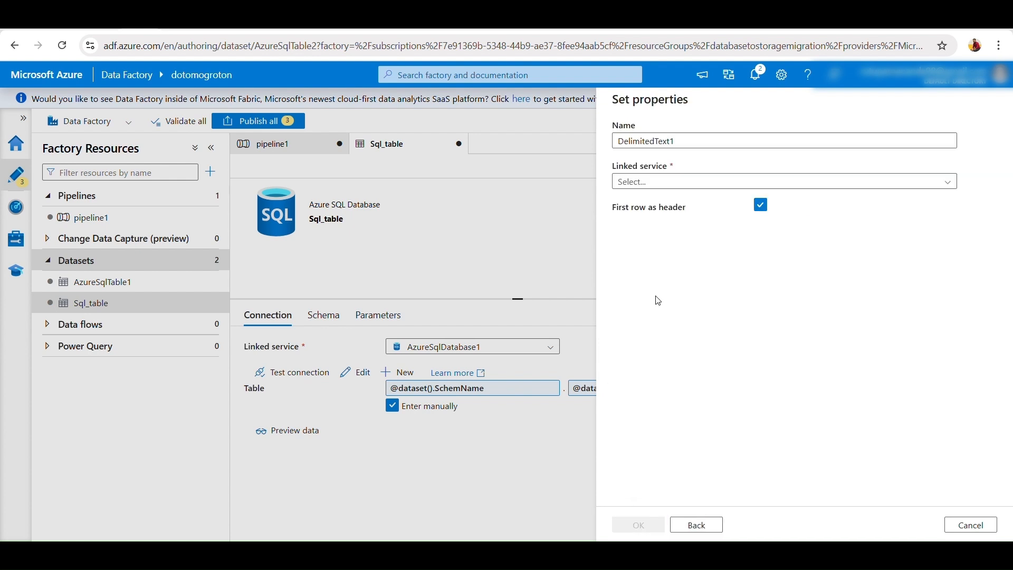
Step: Create the CSV dataset with linked service AzureBlobStorage1 and the exported-data container as its file path
{"action": "left_click", "coordinate": [944, 182]}
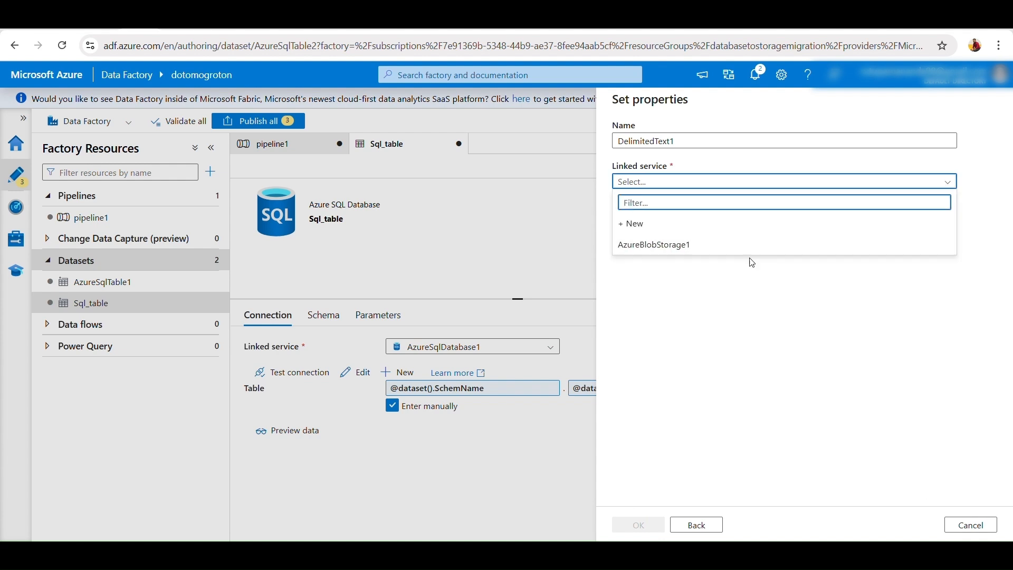
{"action": "left_click", "coordinate": [707, 256]}
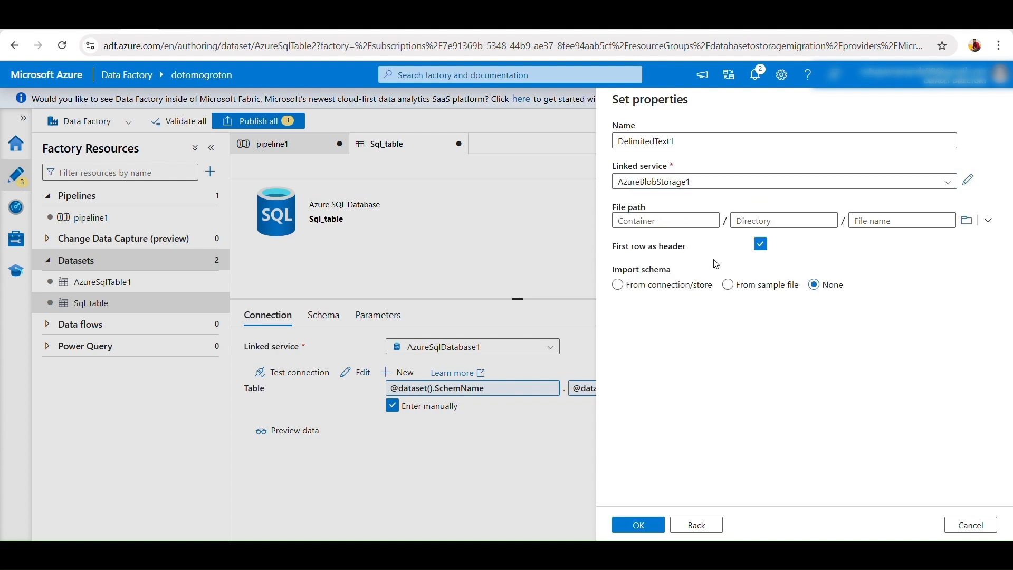
{"action": "left_click", "coordinate": [968, 220]}
{"action": "left_click", "coordinate": [656, 180]}
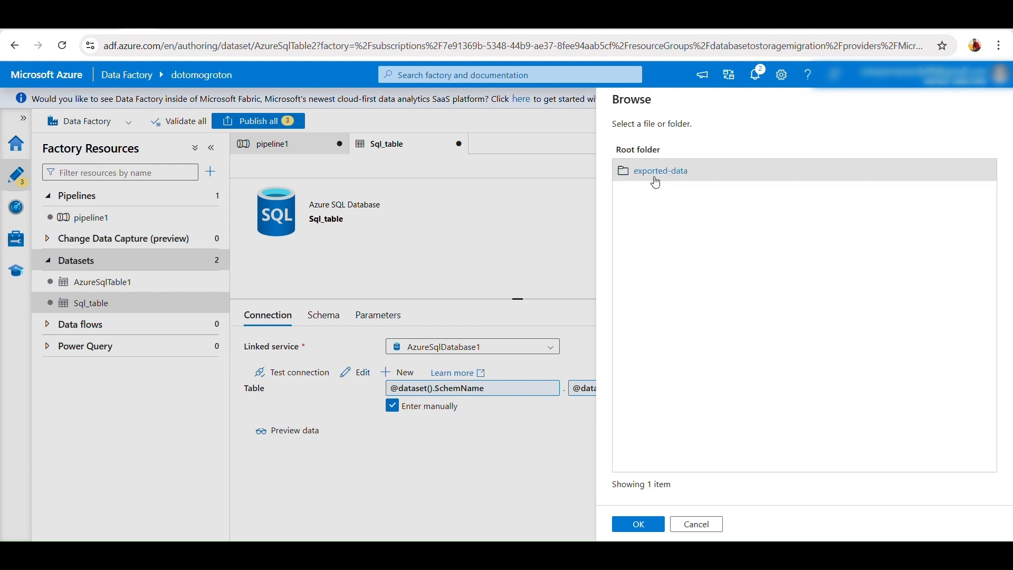
{"action": "left_click", "coordinate": [640, 524]}
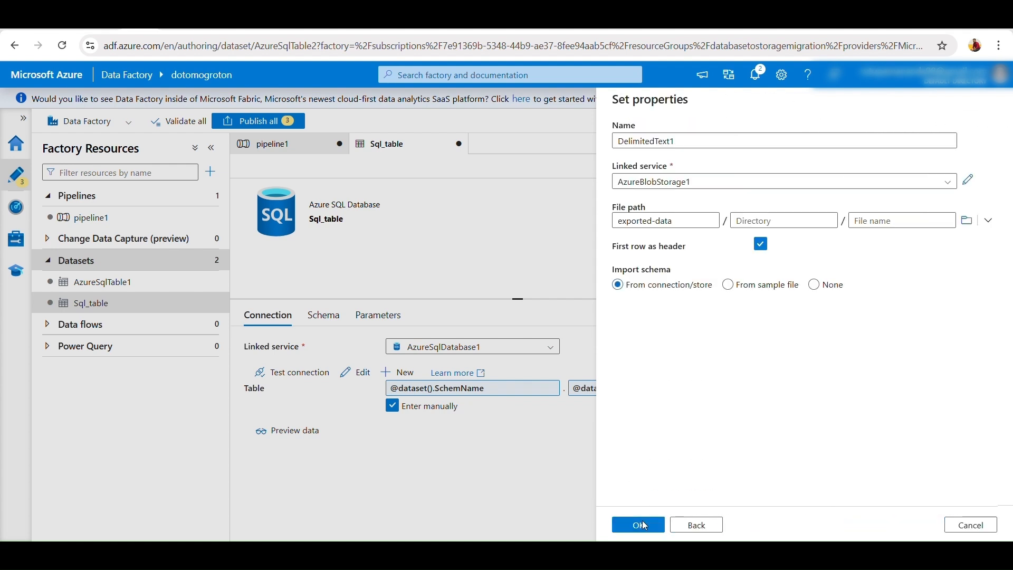
{"action": "left_click", "coordinate": [644, 526]}
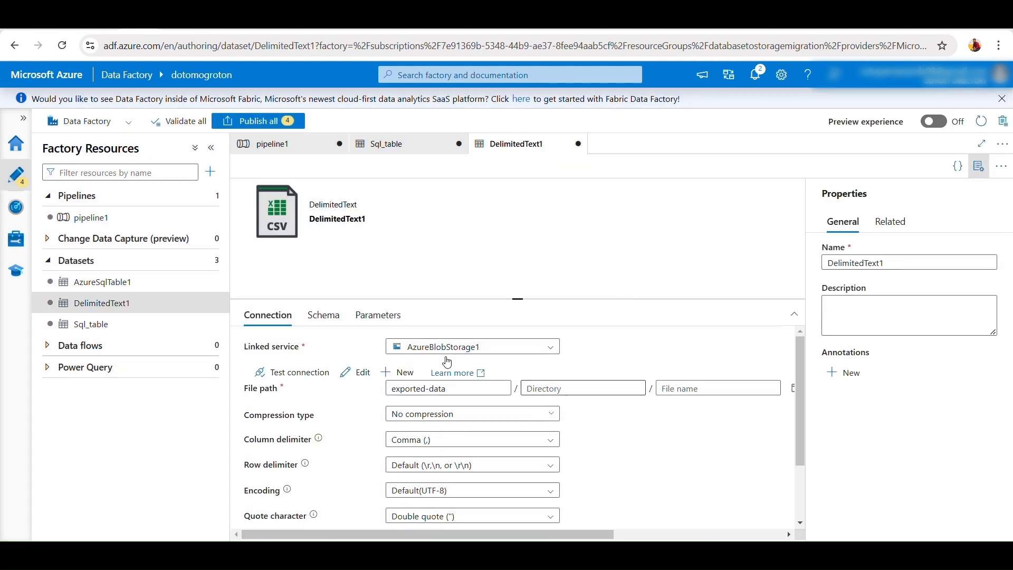
Step: Add a String parameter named filename to the DelimitedText1 dataset, without a default value
{"action": "left_click", "coordinate": [378, 315]}
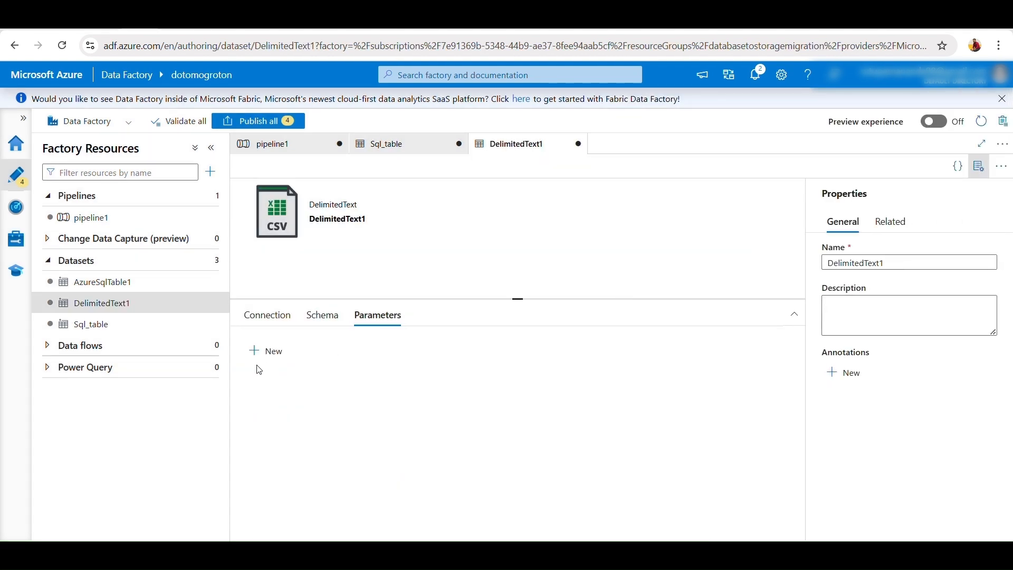
{"action": "left_click", "coordinate": [263, 352]}
{"action": "left_click", "coordinate": [287, 398]}
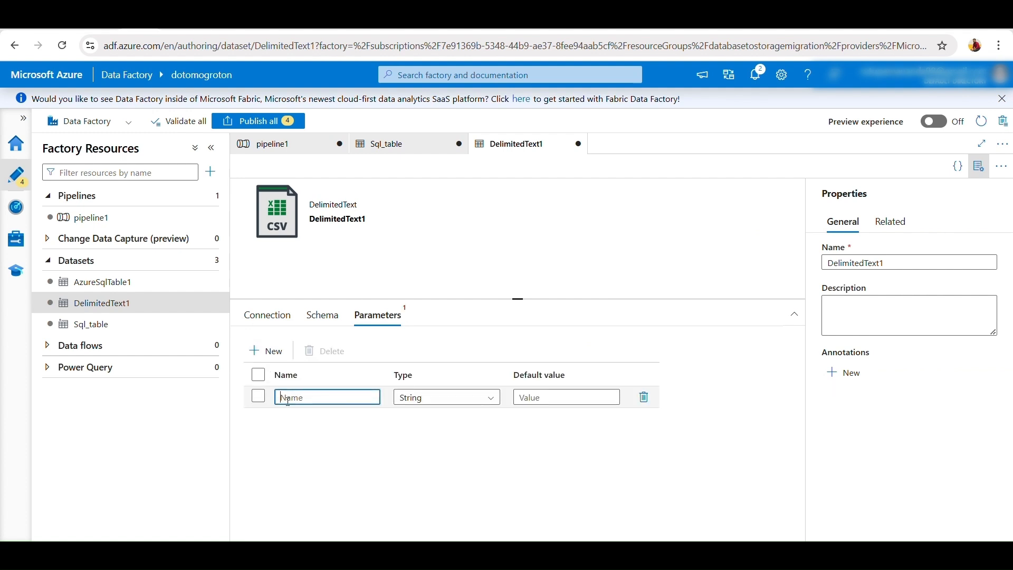
{"action": "type", "text": "filename"}
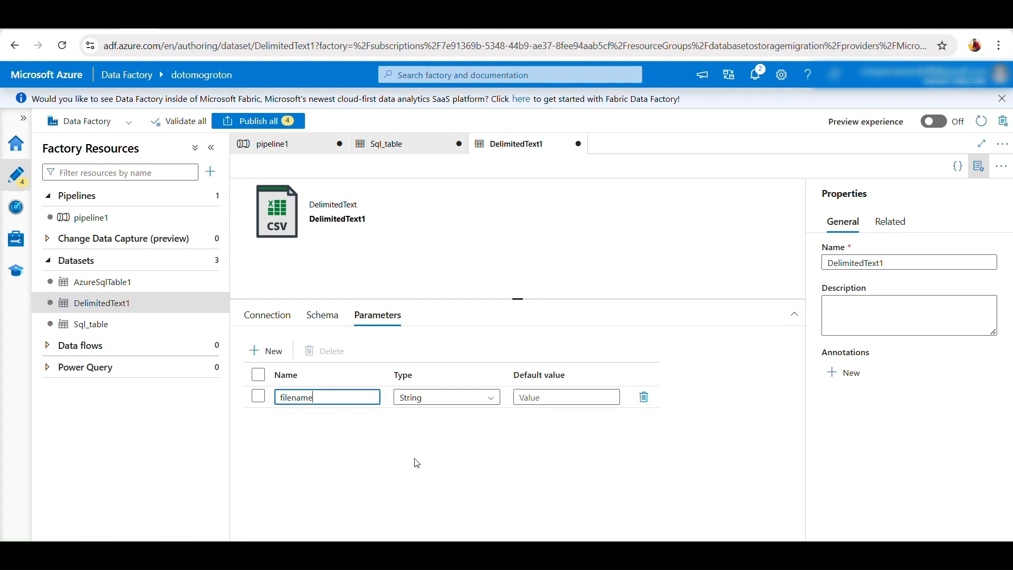
{"action": "left_click", "coordinate": [258, 316]}
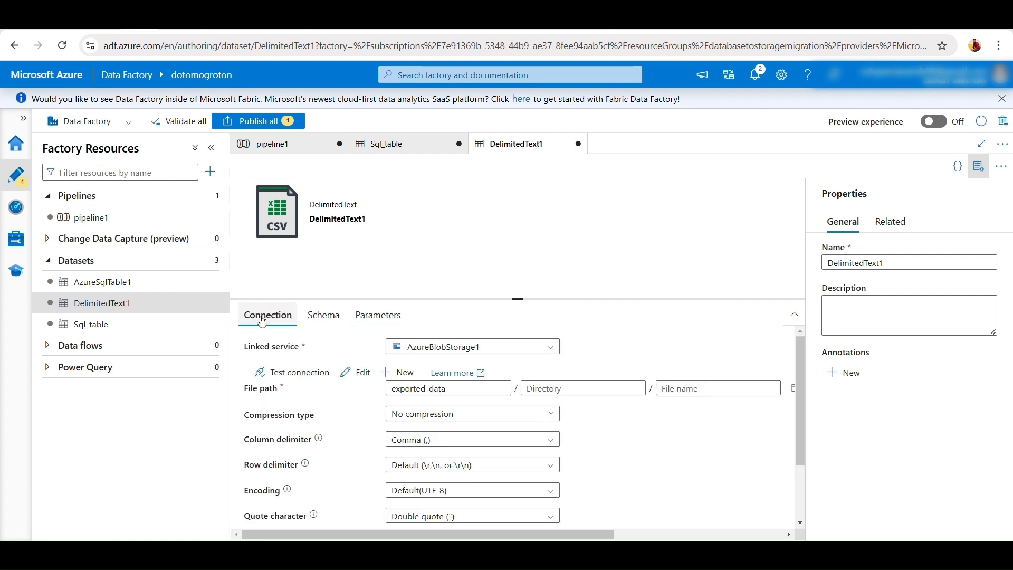
{"action": "left_click", "coordinate": [684, 385]}
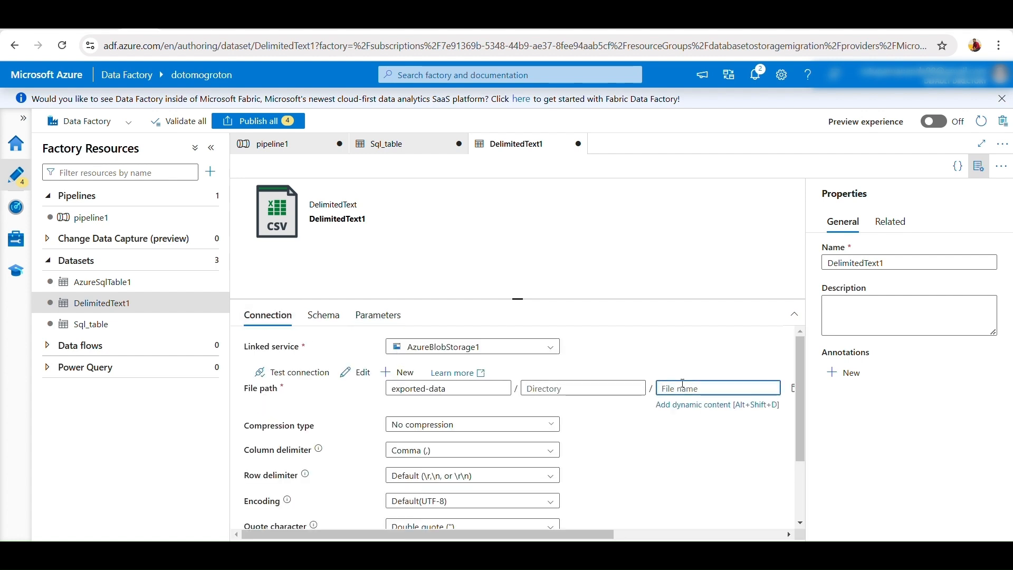
{"action": "left_click", "coordinate": [659, 405]}
{"action": "left_click", "coordinate": [641, 363]}
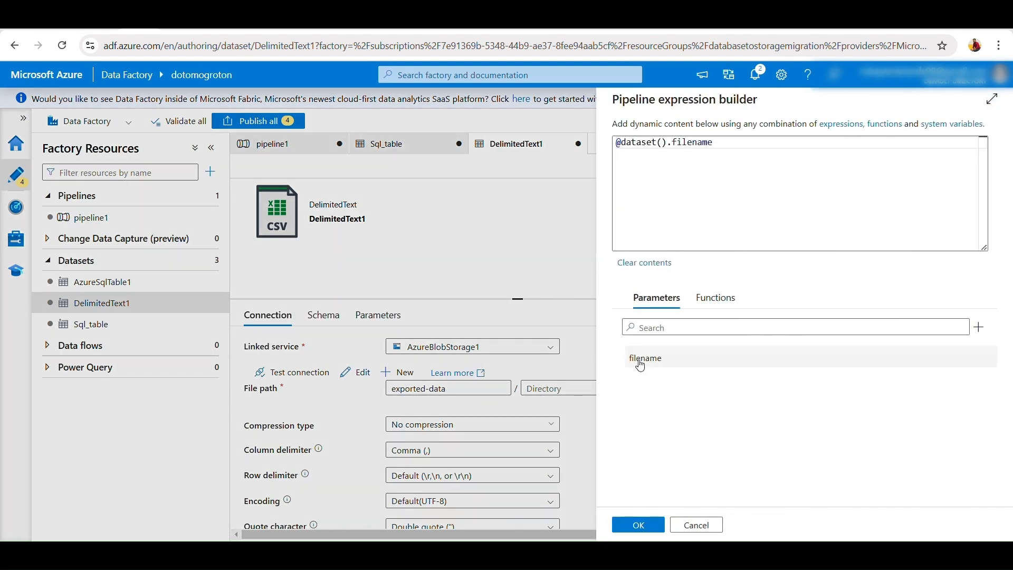
{"action": "left_click", "coordinate": [639, 525]}
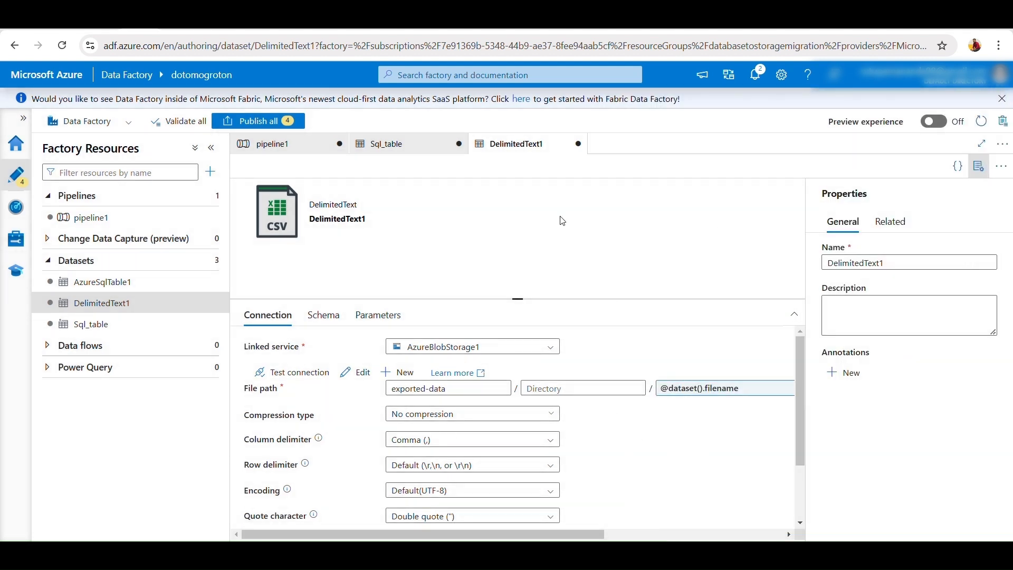
Step: Add a ForEach activity to pipeline1 and connect Lookup1's success output to it, spacing the two activities apart
{"action": "left_click", "coordinate": [106, 224]}
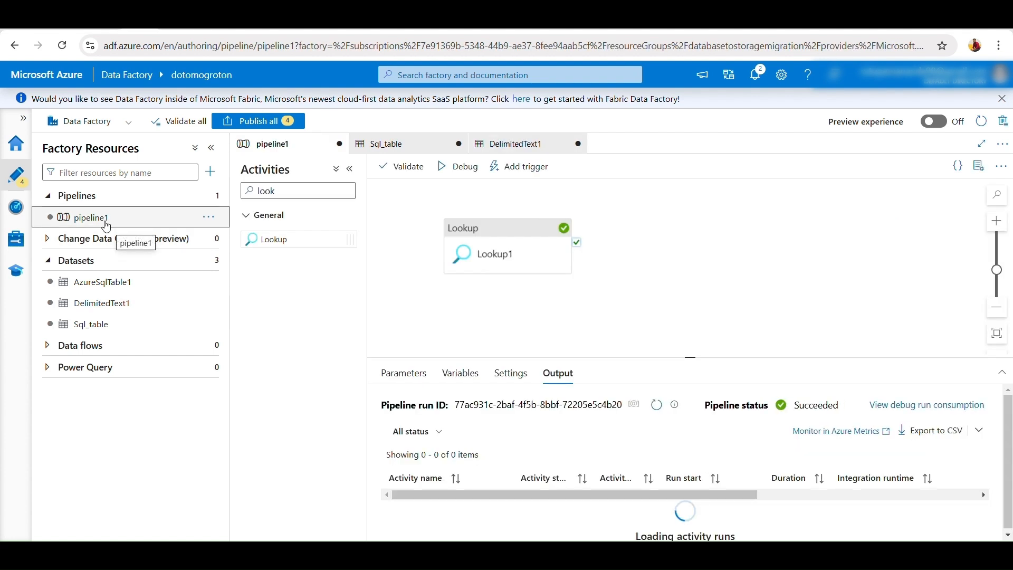
{"action": "left_click", "coordinate": [483, 248]}
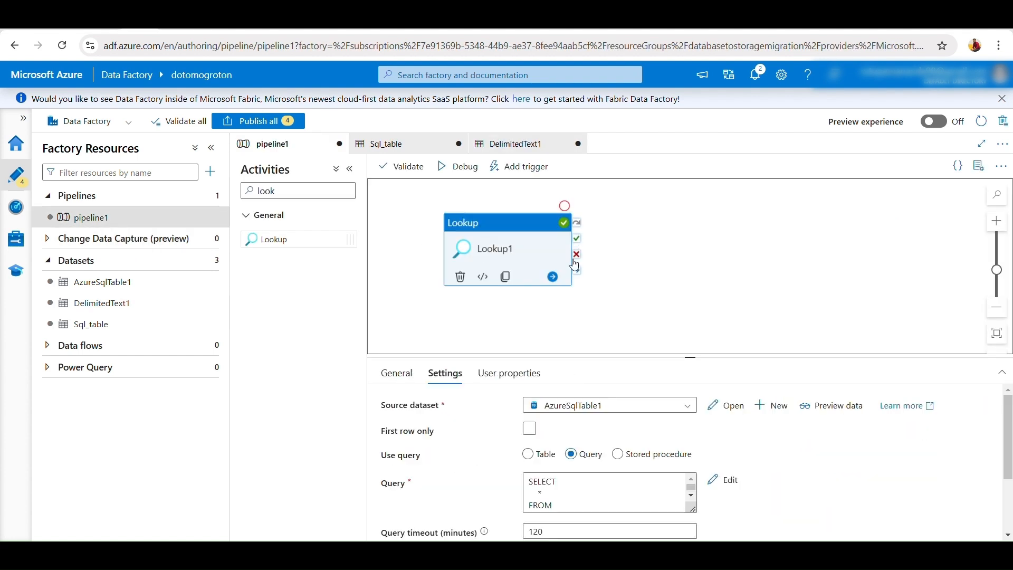
{"action": "left_click", "coordinate": [693, 260]}
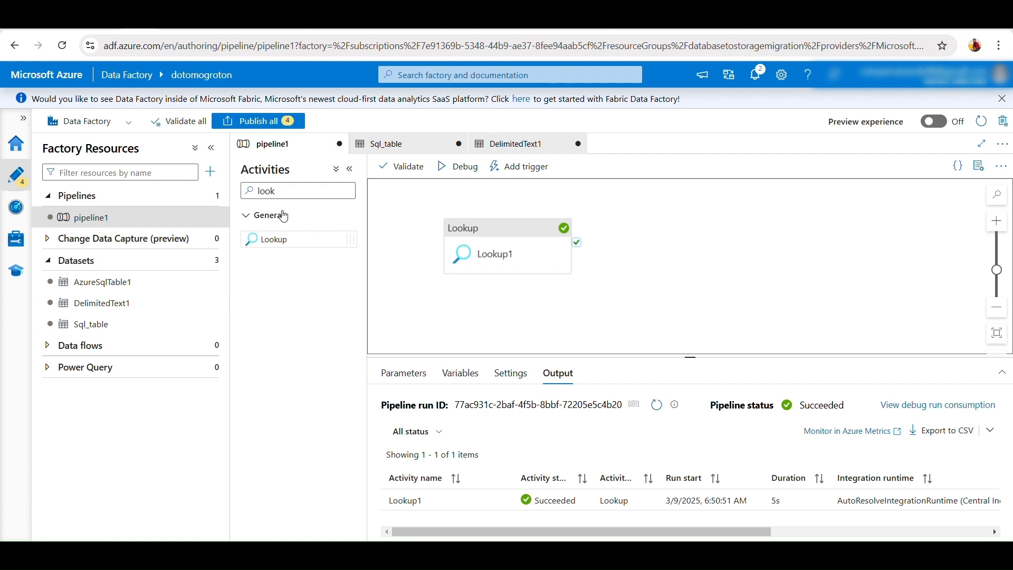
{"action": "left_click", "coordinate": [289, 193]}
{"action": "key", "text": "BackSpace"}
{"action": "key", "text": "BackSpace"}
{"action": "key", "text": "BackSpace"}
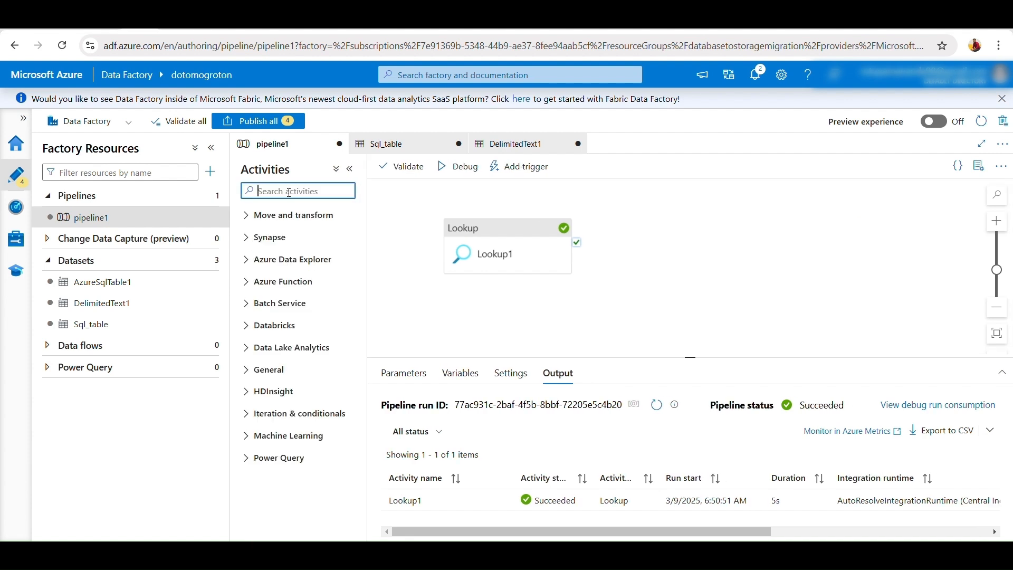
{"action": "type", "text": "for"}
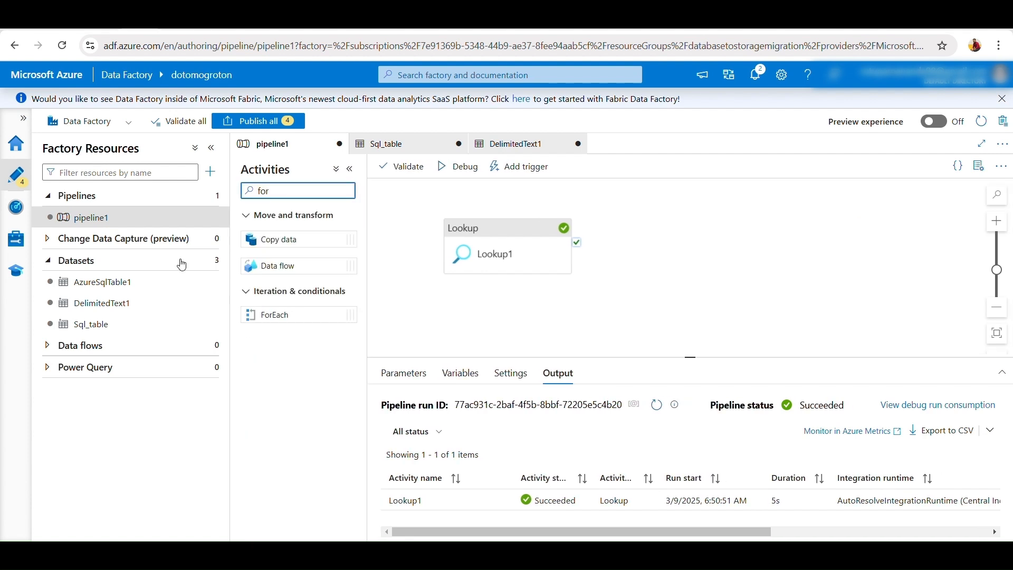
{"action": "left_click_drag", "start_coordinate": [270, 314], "coordinate": [664, 218]}
{"action": "left_click_drag", "start_coordinate": [577, 242], "coordinate": [613, 246]}
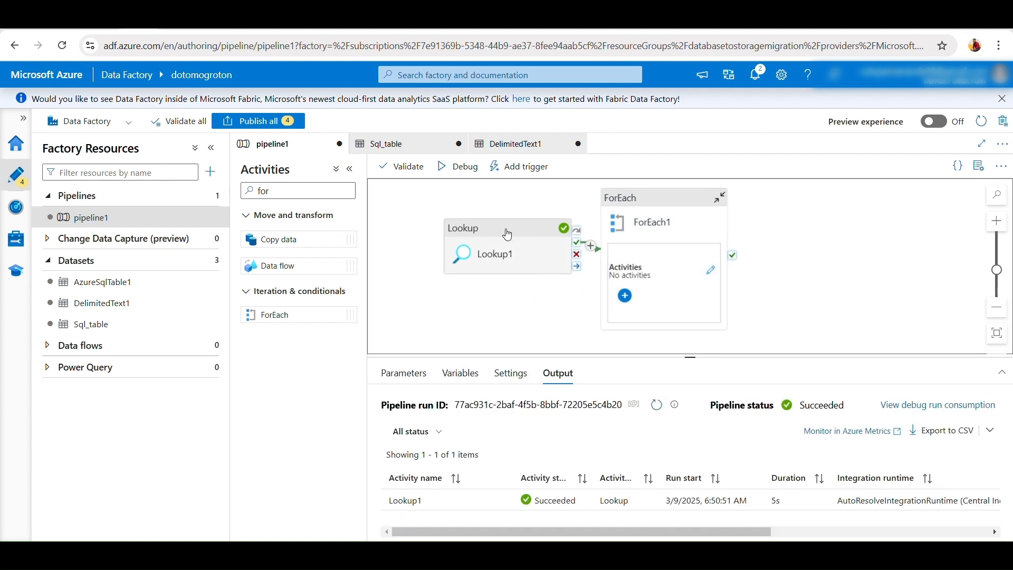
{"action": "left_click_drag", "start_coordinate": [508, 234], "coordinate": [457, 223]}
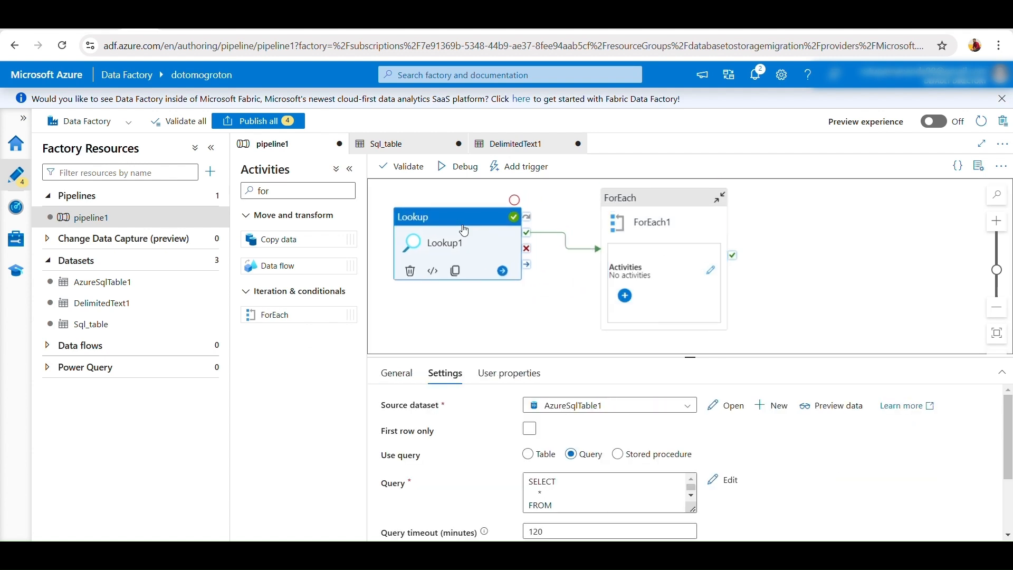
{"action": "left_click", "coordinate": [632, 215]}
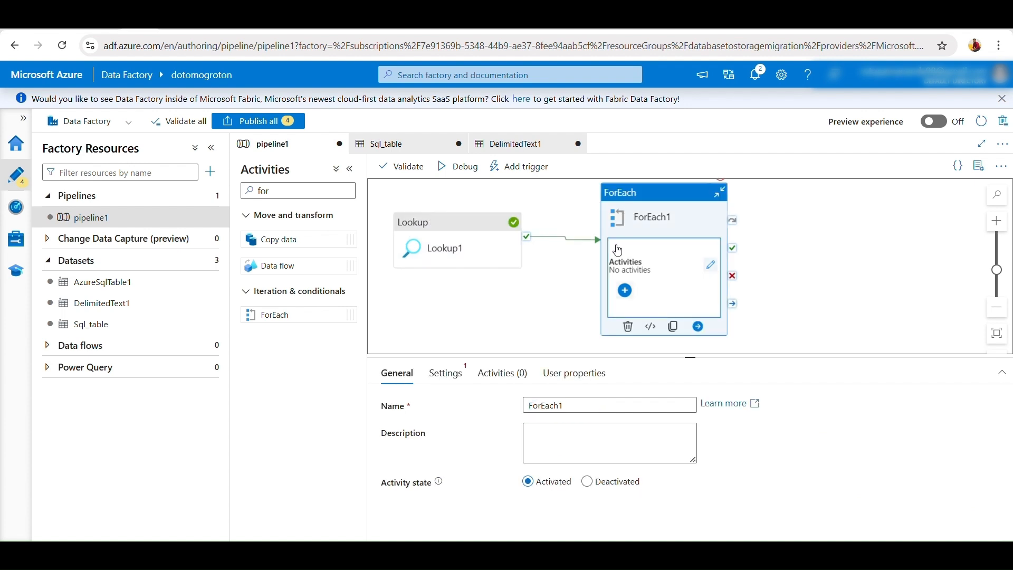
{"action": "left_click", "coordinate": [445, 373]}
{"action": "left_click", "coordinate": [543, 468]}
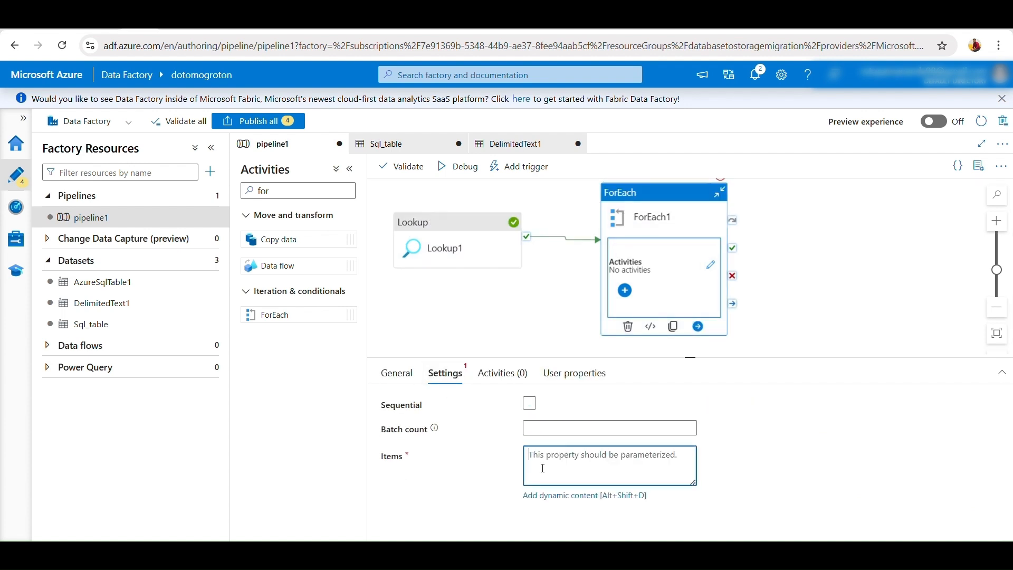
{"action": "left_click", "coordinate": [581, 496]}
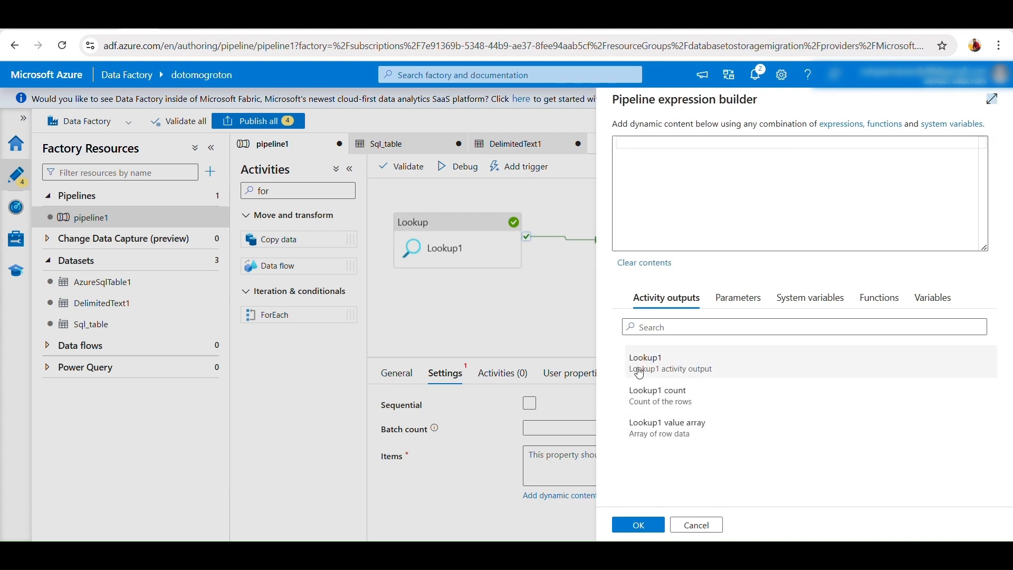
{"action": "left_click", "coordinate": [640, 371]}
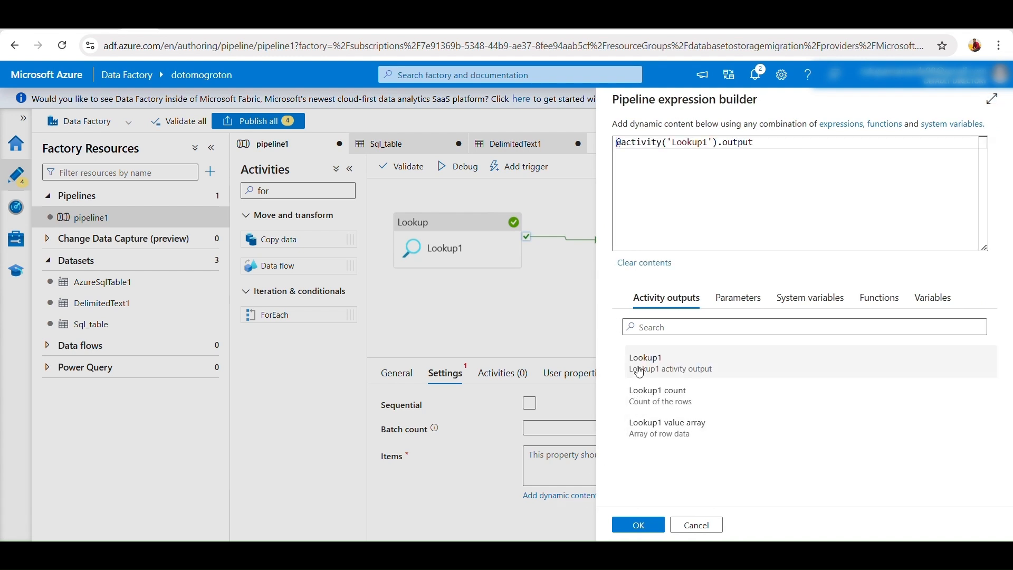
{"action": "left_click", "coordinate": [790, 149]}
{"action": "type", "text": ".valu"}
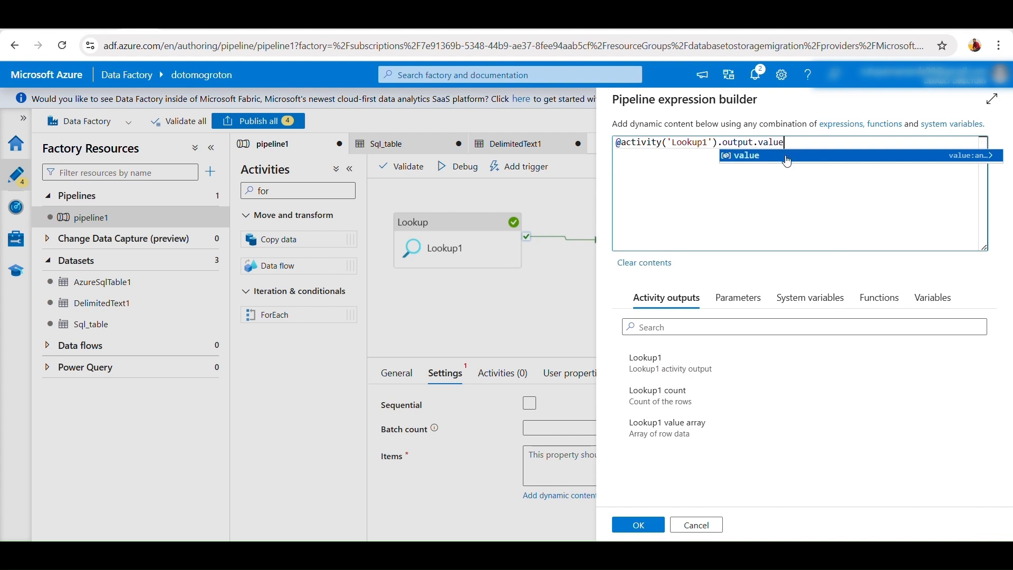
{"action": "type", "text": "e"}
{"action": "left_click", "coordinate": [787, 156]}
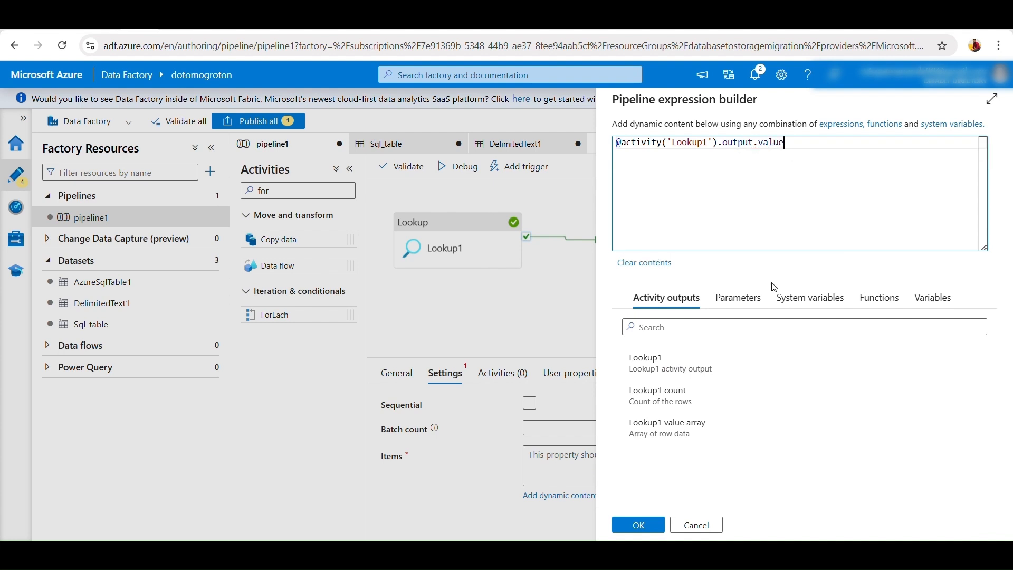
{"action": "left_click", "coordinate": [640, 529]}
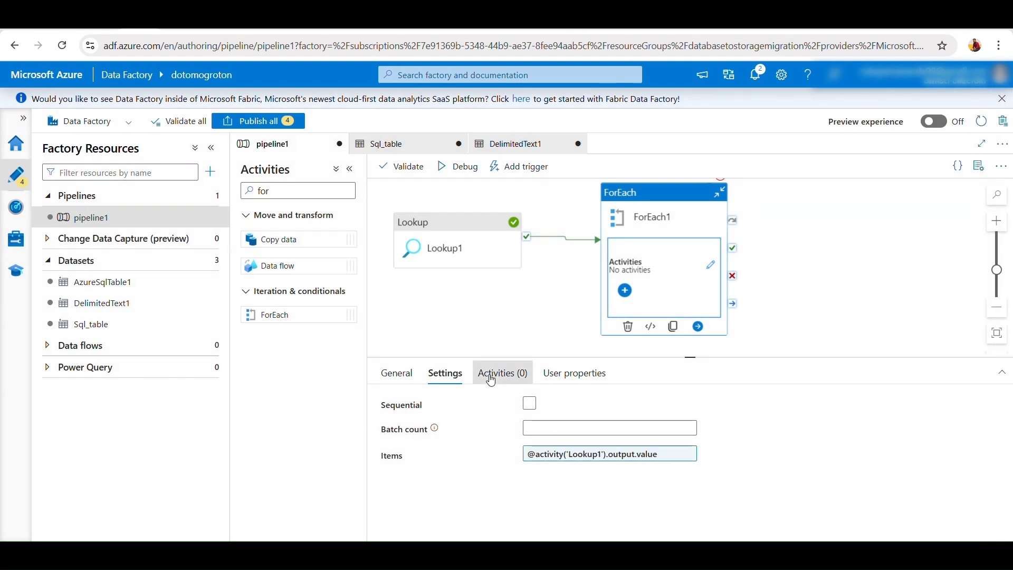
Step: Add a Copy data activity inside ForEach1 and choose Sql_table as its source dataset
{"action": "left_click", "coordinate": [491, 376]}
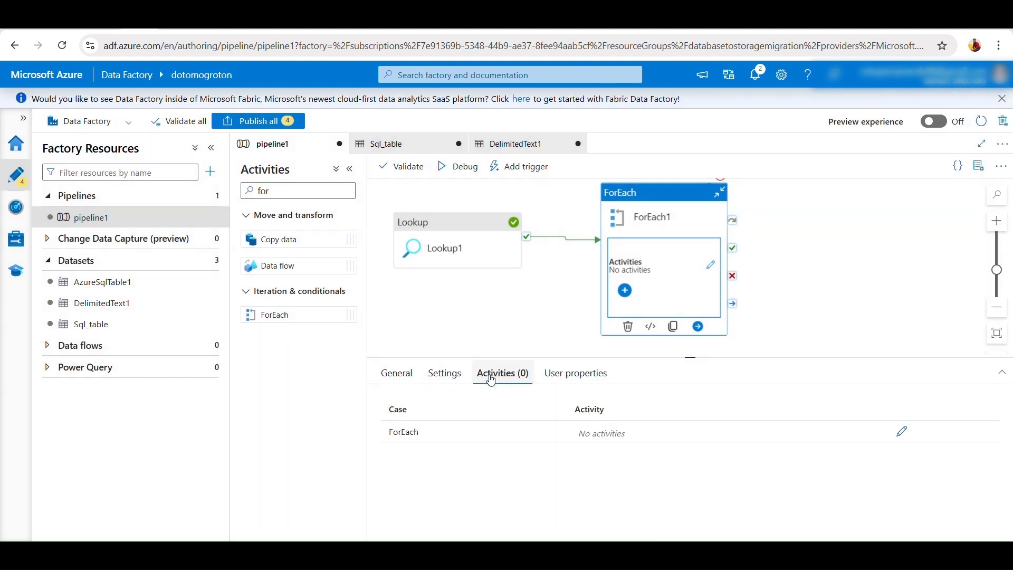
{"action": "left_click", "coordinate": [902, 432]}
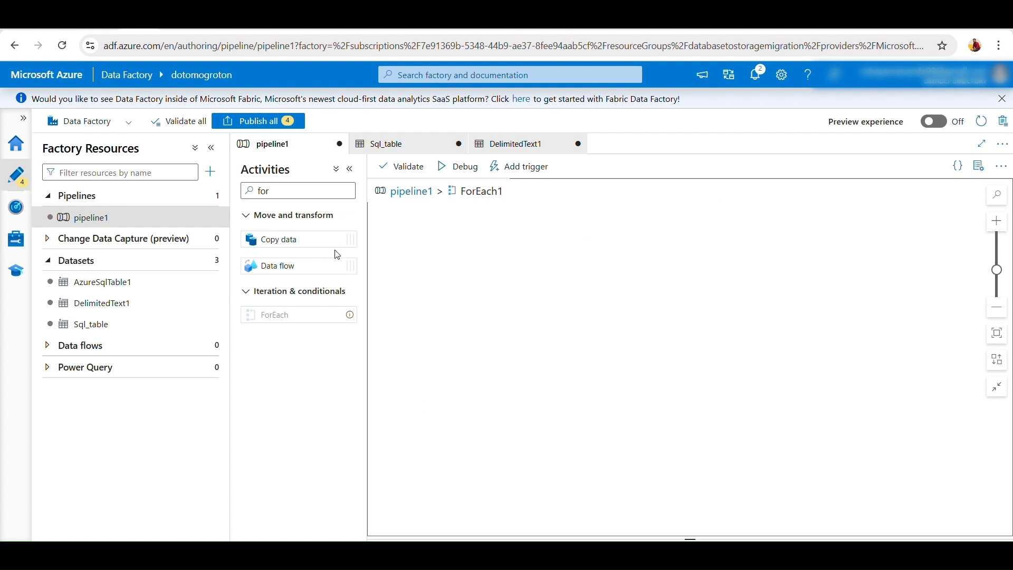
{"action": "left_click_drag", "start_coordinate": [312, 240], "coordinate": [525, 264]}
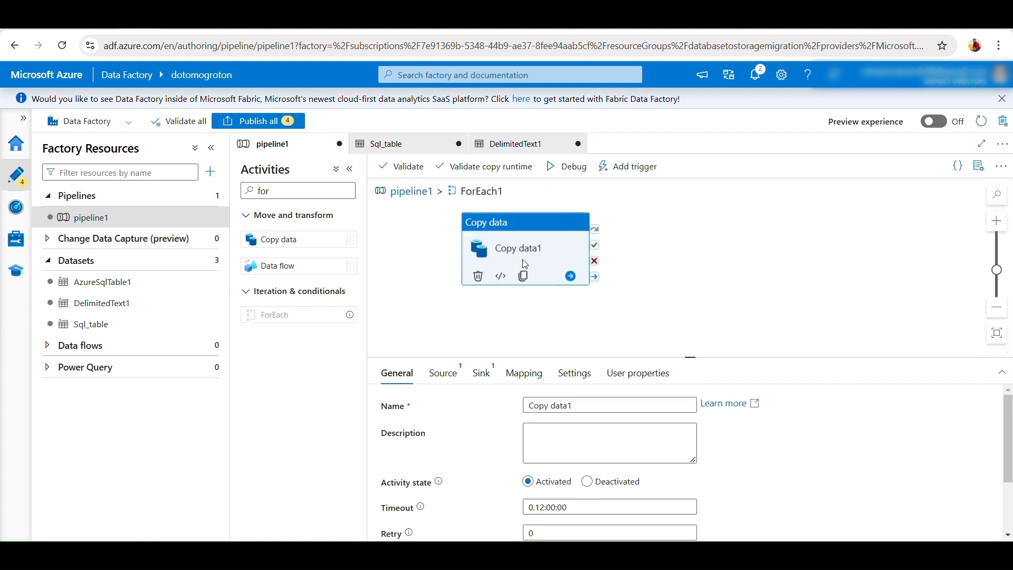
{"action": "left_click", "coordinate": [443, 373]}
{"action": "left_click", "coordinate": [687, 406]}
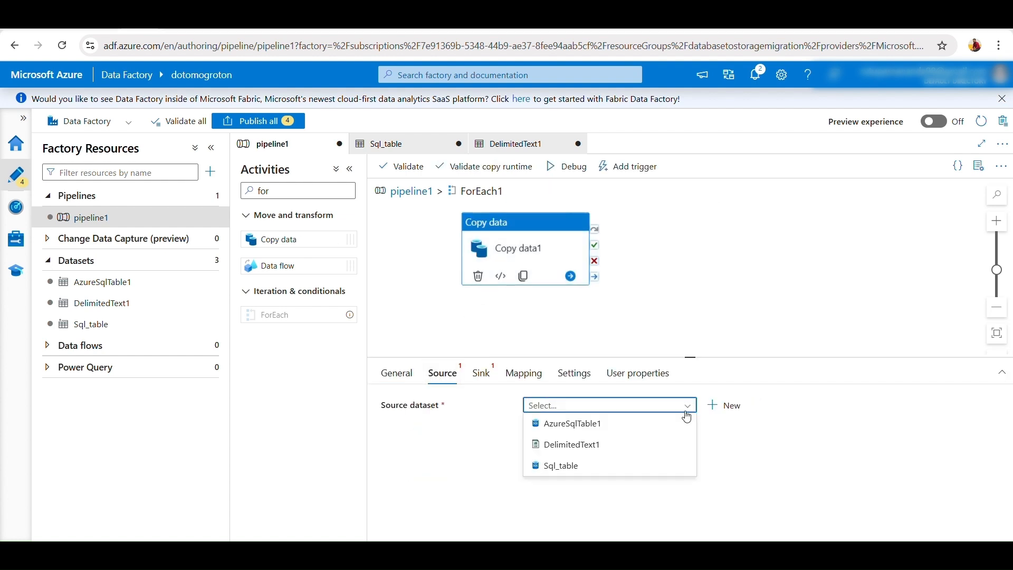
{"action": "left_click", "coordinate": [625, 467]}
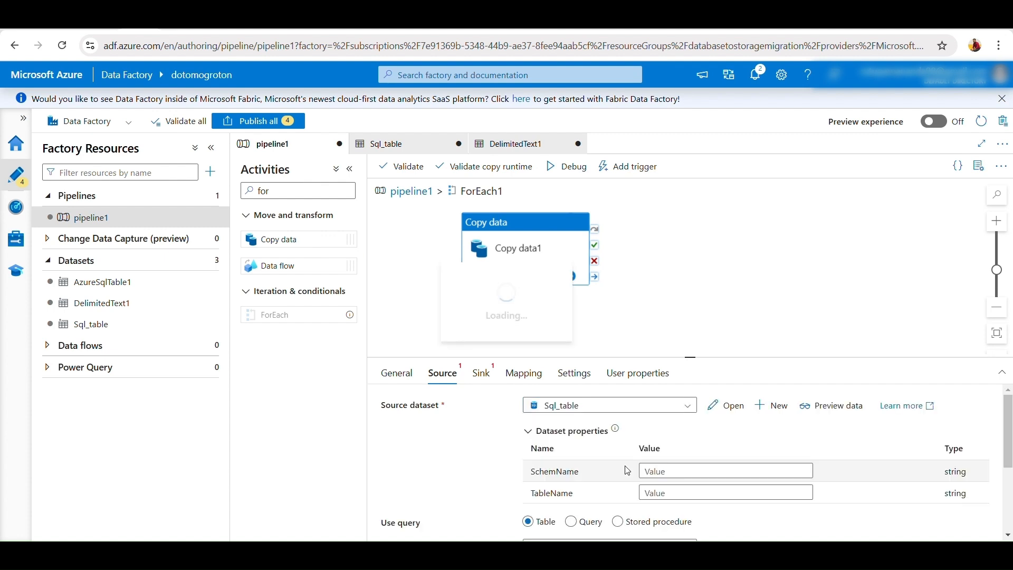
{"action": "left_click", "coordinate": [685, 473]}
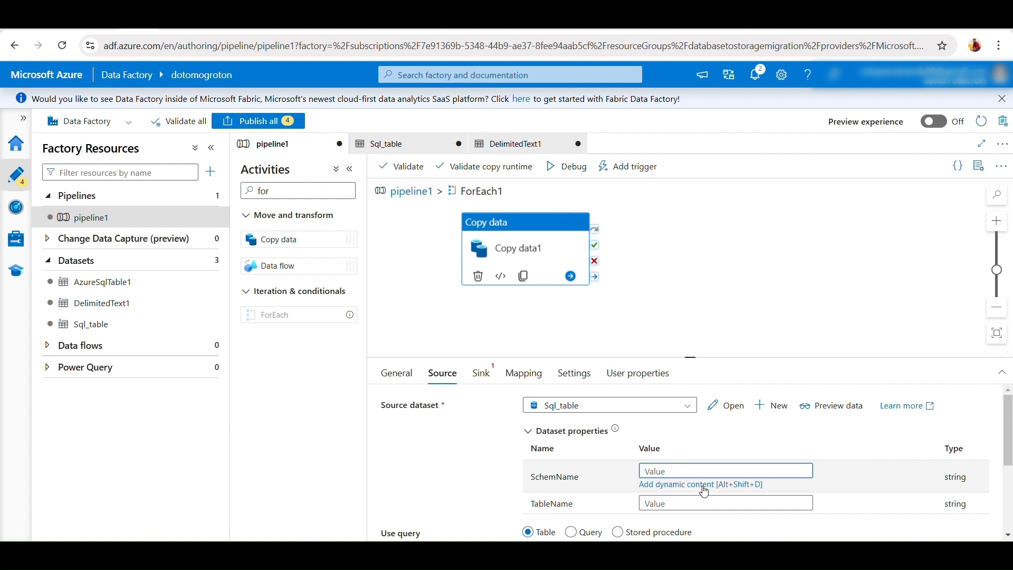
{"action": "left_click", "coordinate": [704, 485]}
{"action": "left_click", "coordinate": [661, 370]}
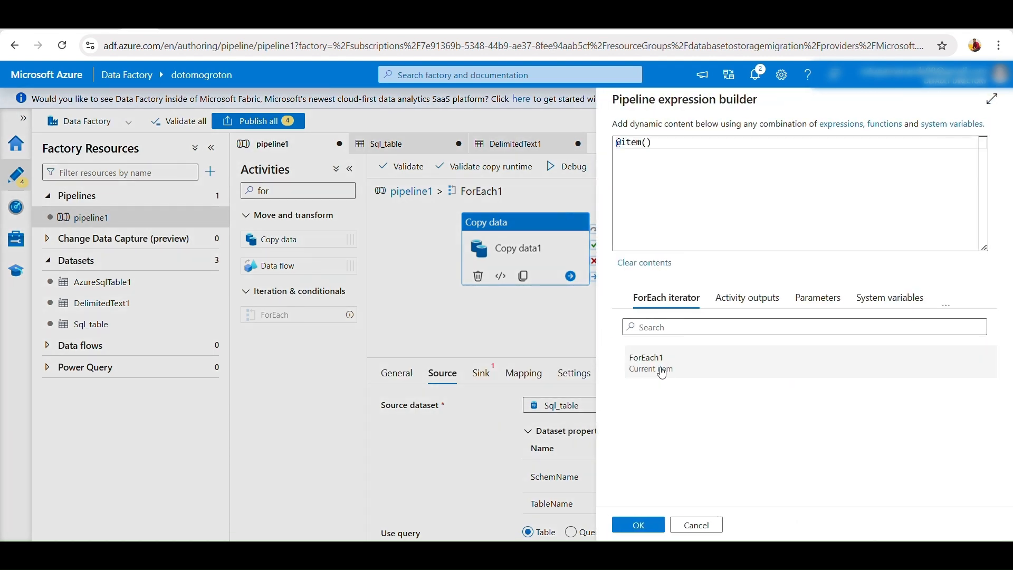
{"action": "left_click", "coordinate": [680, 151]}
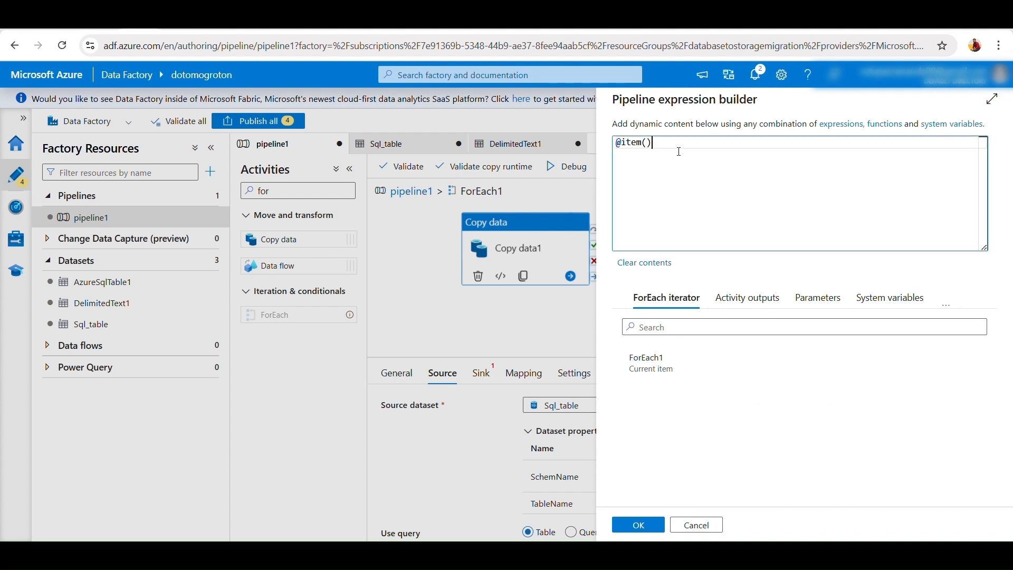
{"action": "type", "text": "."}
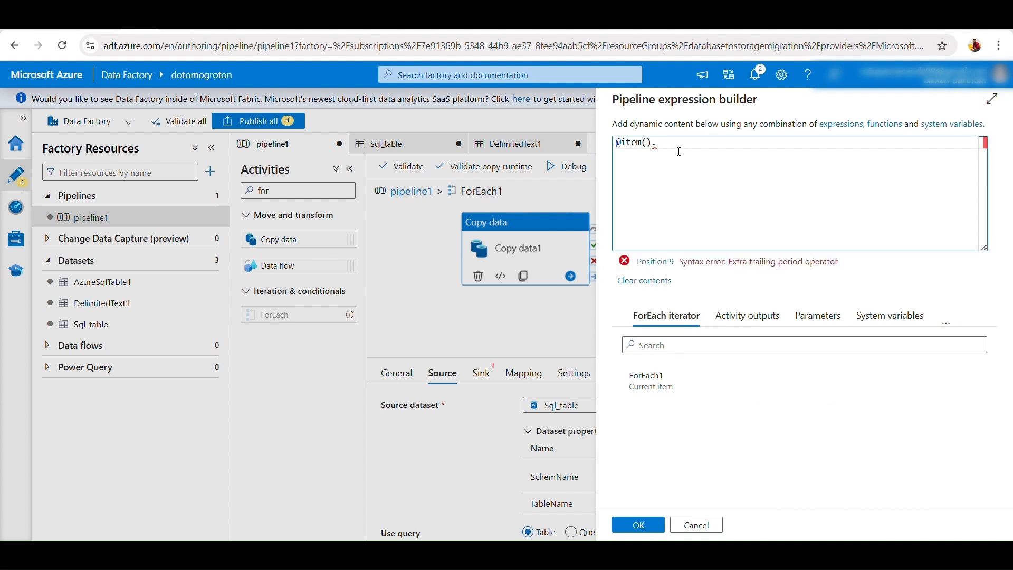
{"action": "type", "text": "sch"}
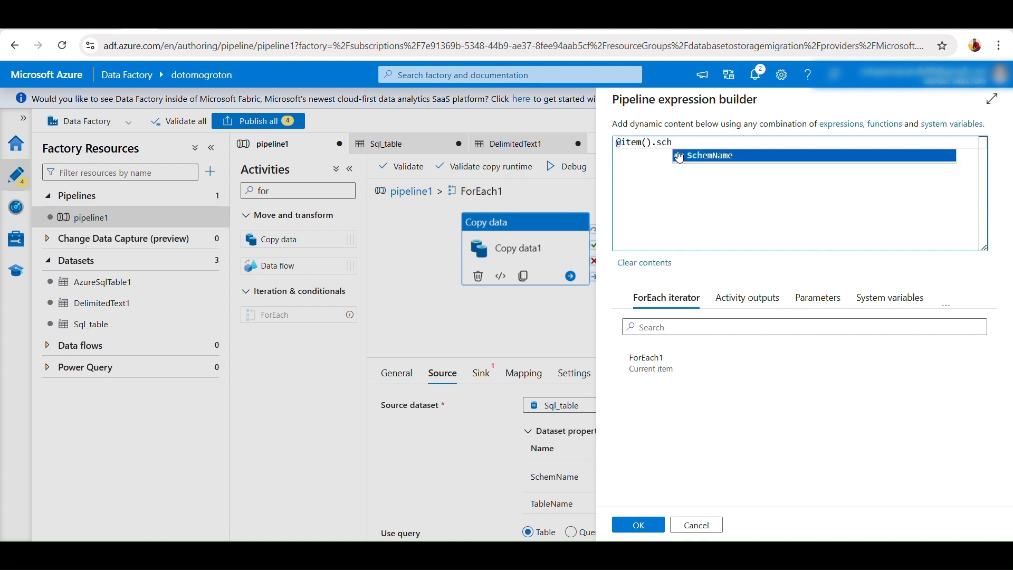
{"action": "left_click", "coordinate": [680, 156]}
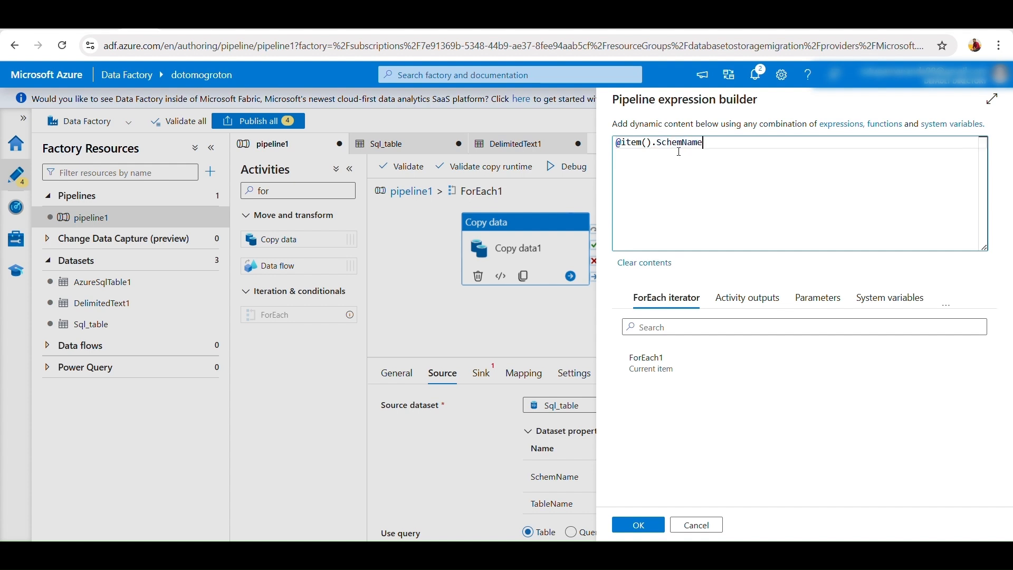
{"action": "left_click", "coordinate": [638, 525]}
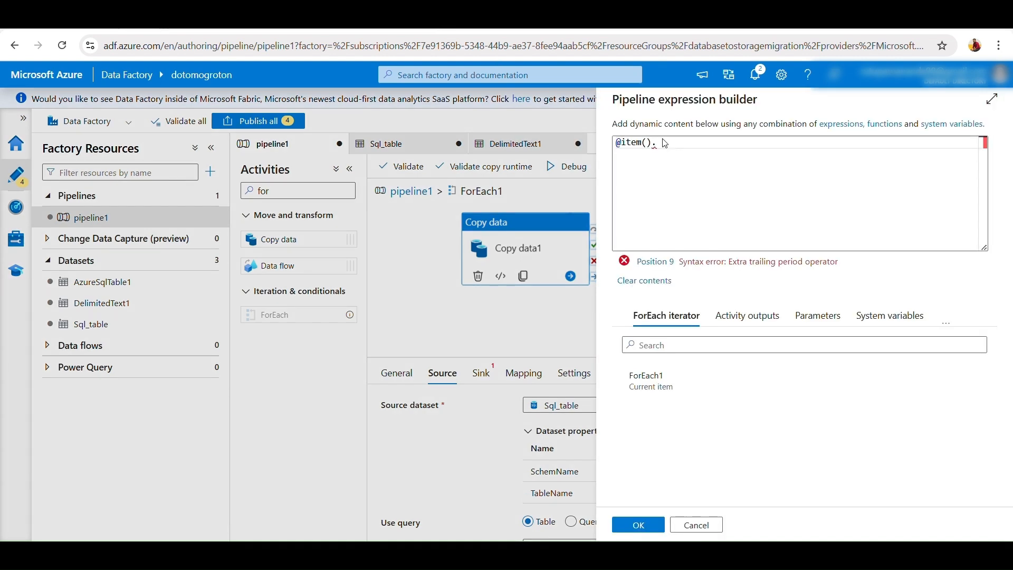
{"action": "left_click", "coordinate": [664, 141]}
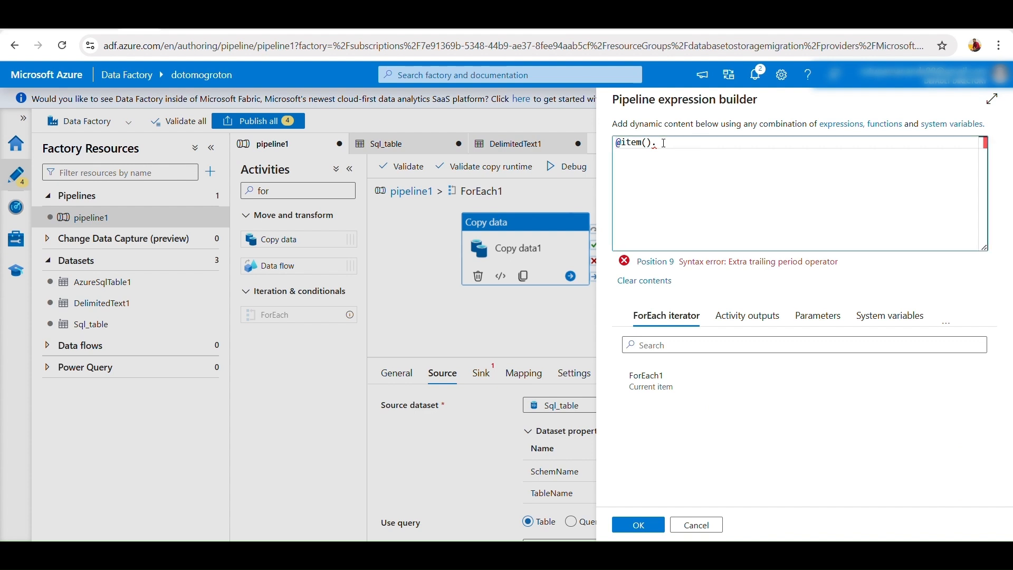
{"action": "type", "text": "table"}
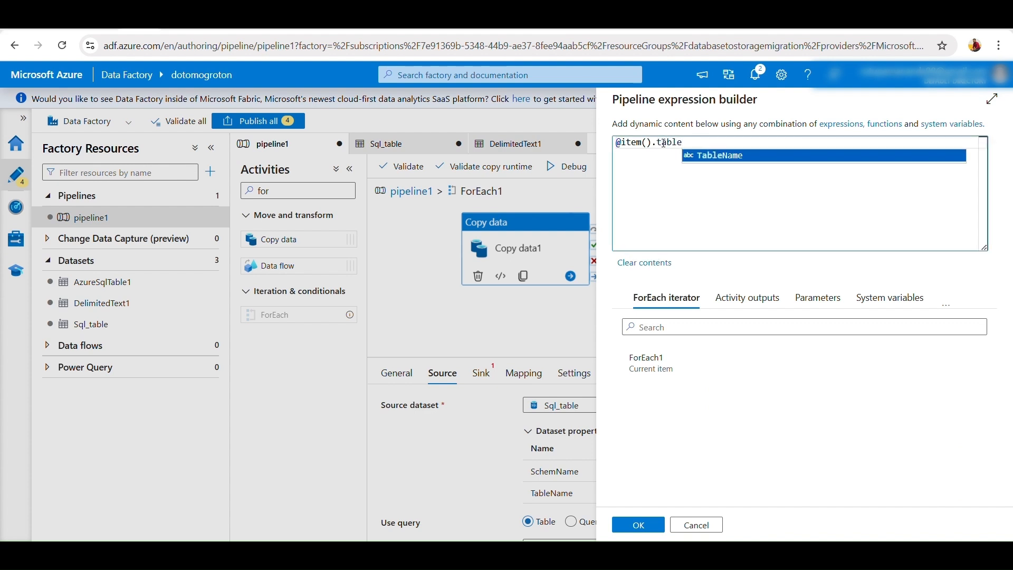
{"action": "type", "text": "_schema"}
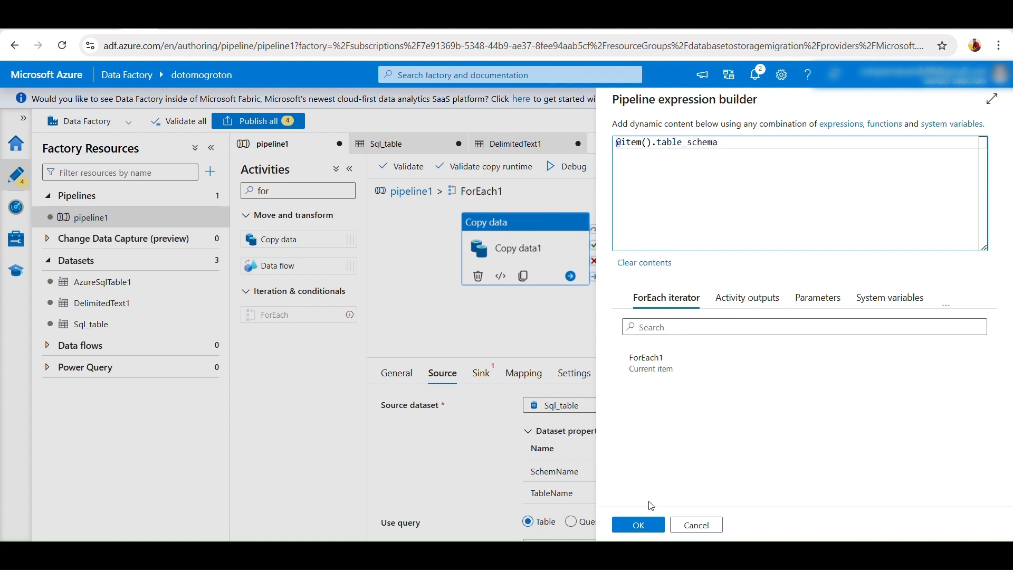
{"action": "left_click", "coordinate": [638, 525]}
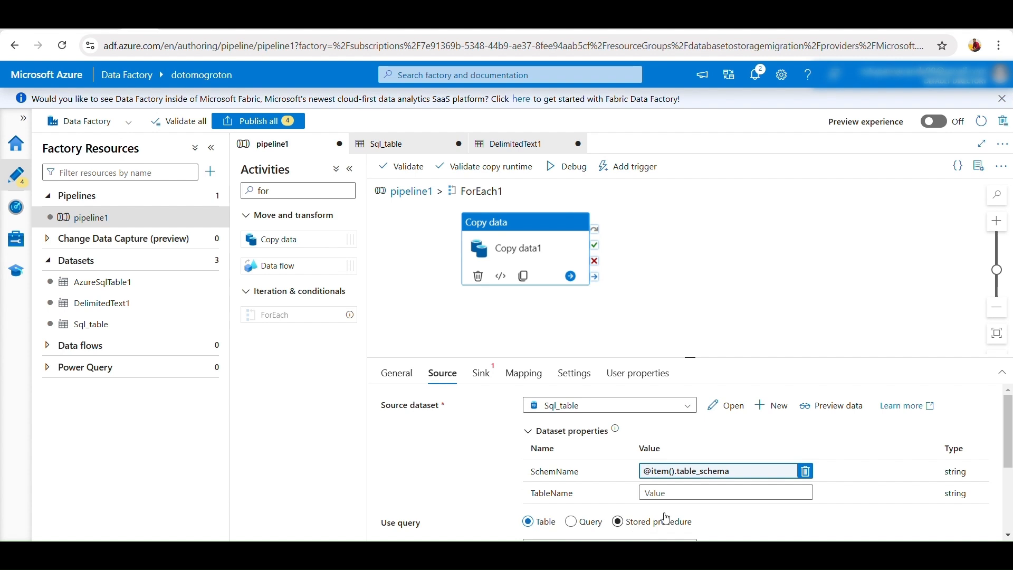
{"action": "left_click", "coordinate": [674, 492]}
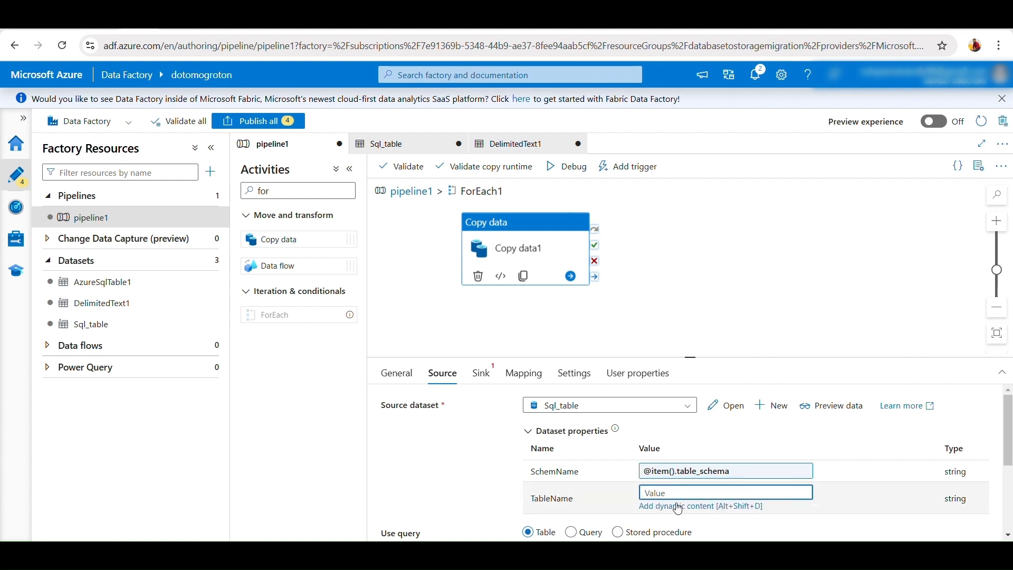
{"action": "left_click", "coordinate": [678, 507]}
{"action": "left_click", "coordinate": [660, 375]}
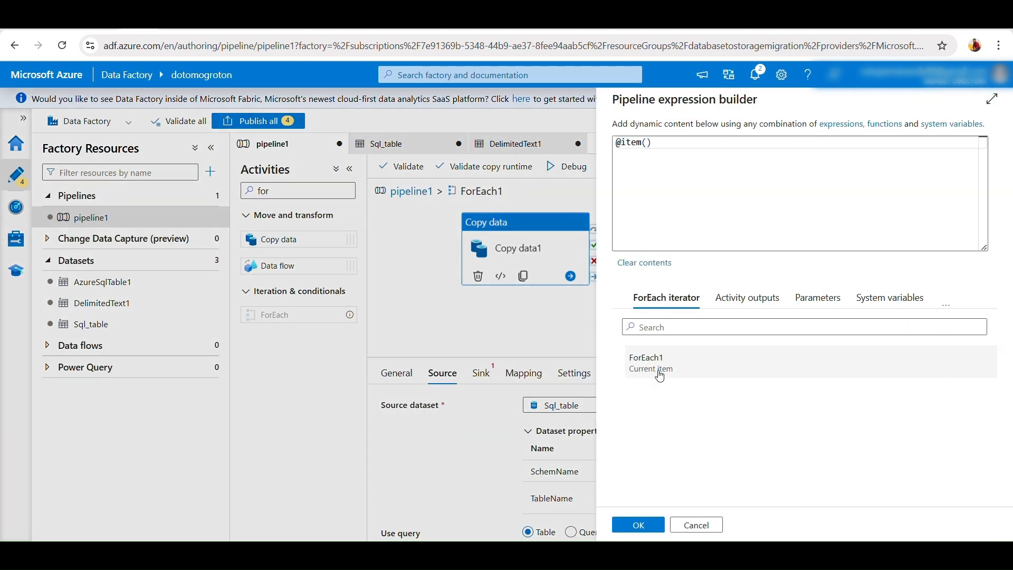
{"action": "left_click", "coordinate": [665, 153]}
{"action": "type", "text": "."}
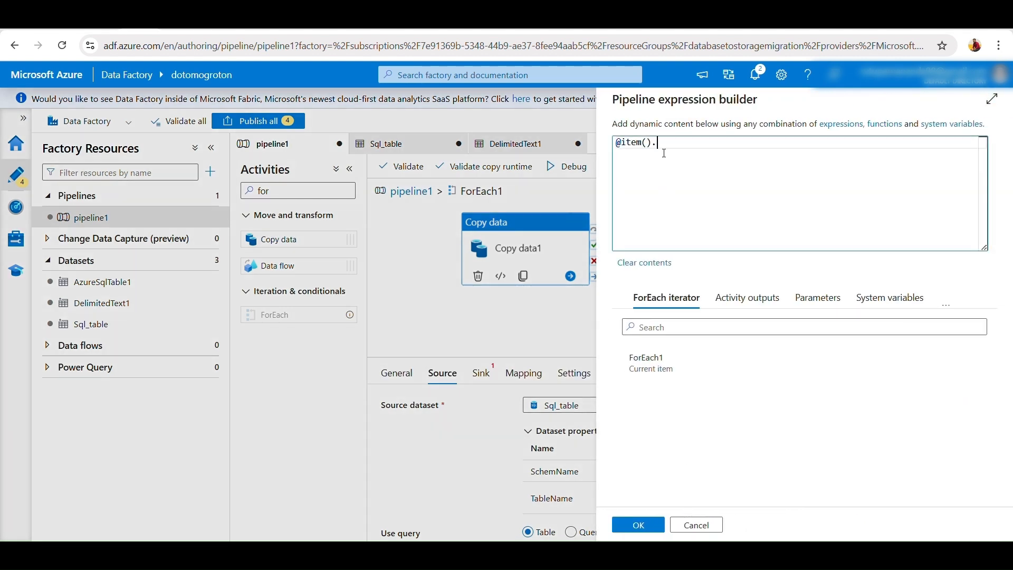
{"action": "type", "text": "table"}
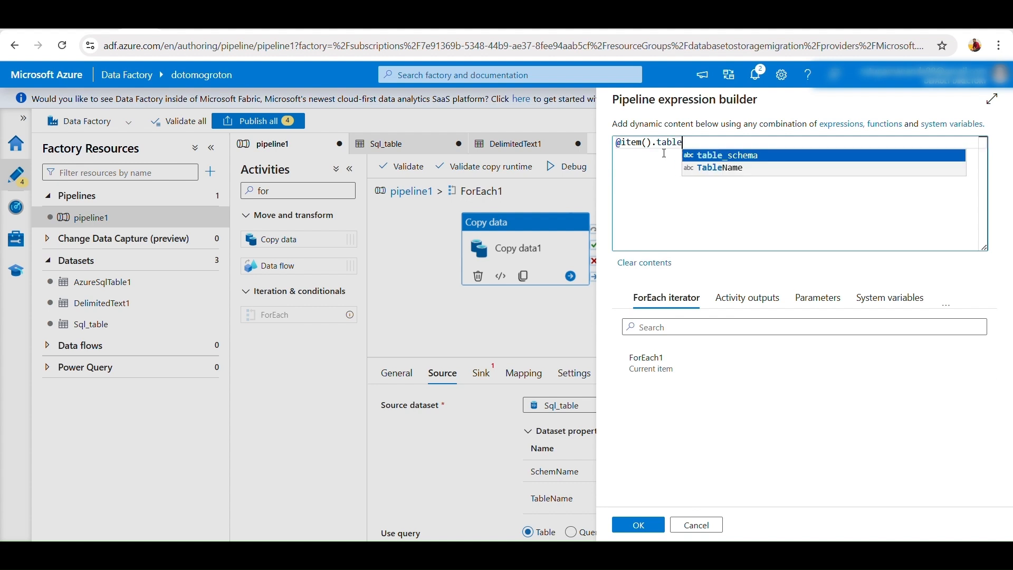
{"action": "type", "text": "_name"}
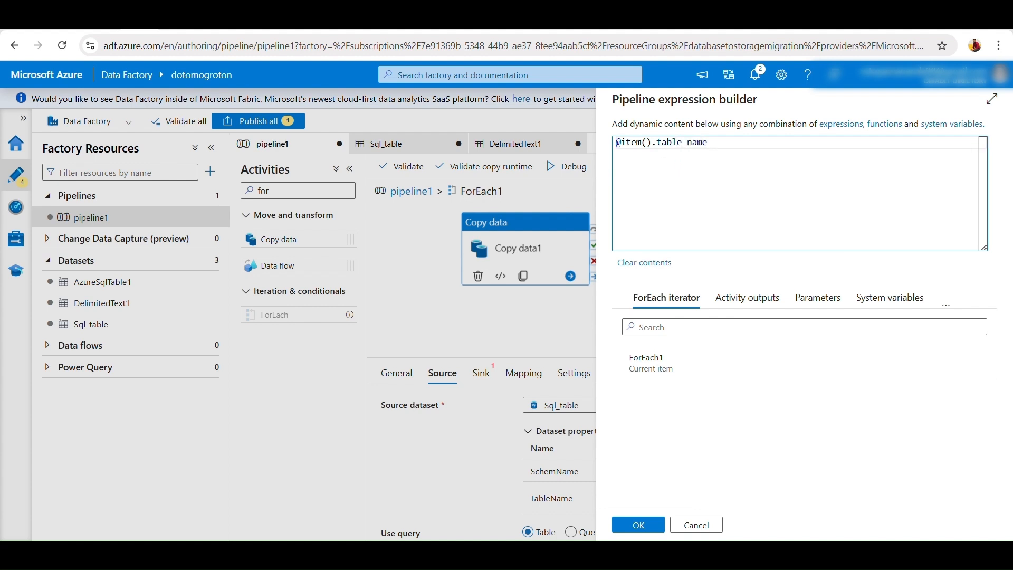
{"action": "left_click", "coordinate": [640, 525]}
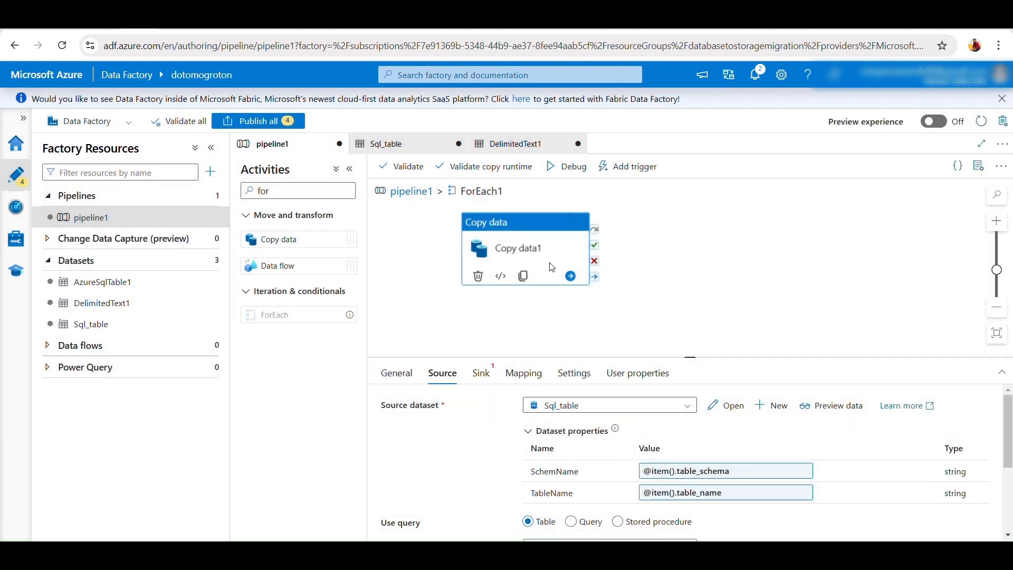
Step: Choose DelimitedText1 as the sink dataset of the Copy data activity
{"action": "scroll", "coordinate": [492, 252], "scroll_direction": "down", "scroll_amount": 3}
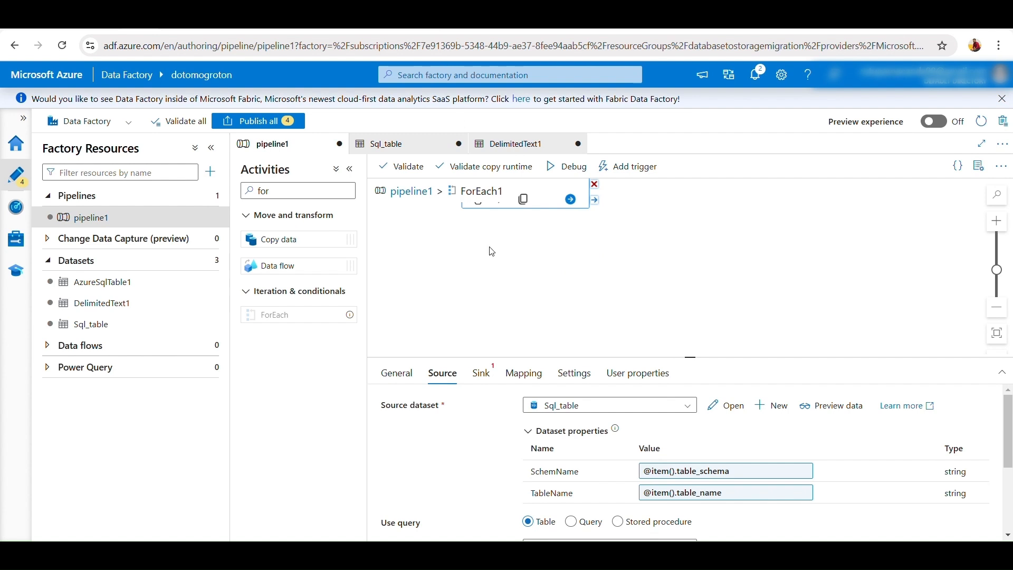
{"action": "left_click", "coordinate": [481, 373]}
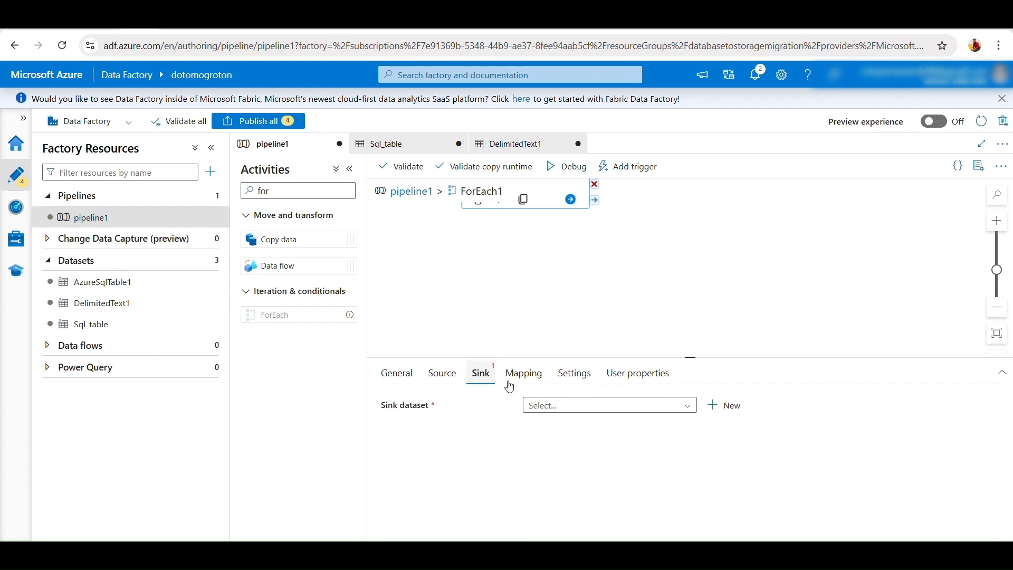
{"action": "left_click", "coordinate": [687, 405]}
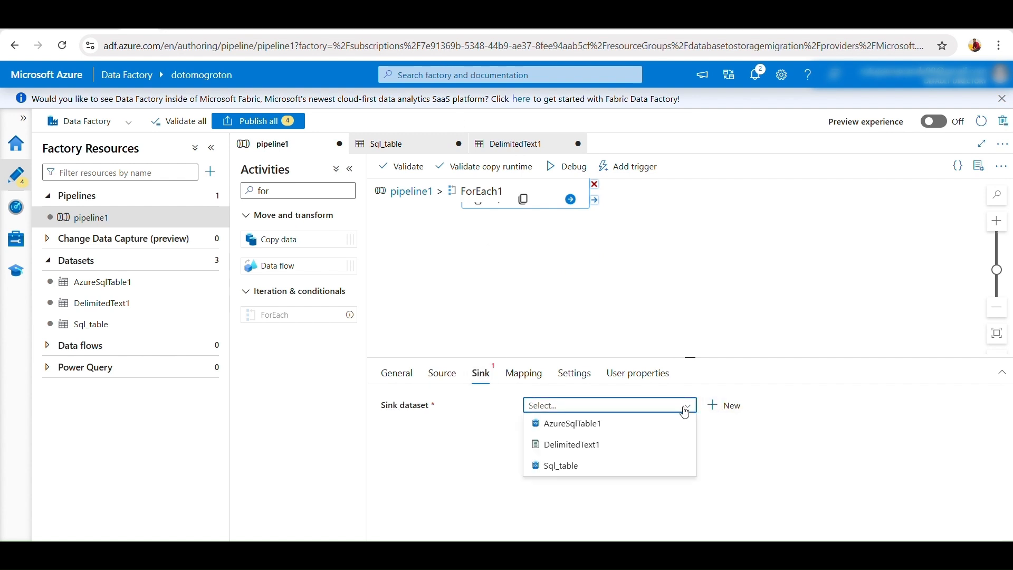
{"action": "left_click", "coordinate": [627, 453]}
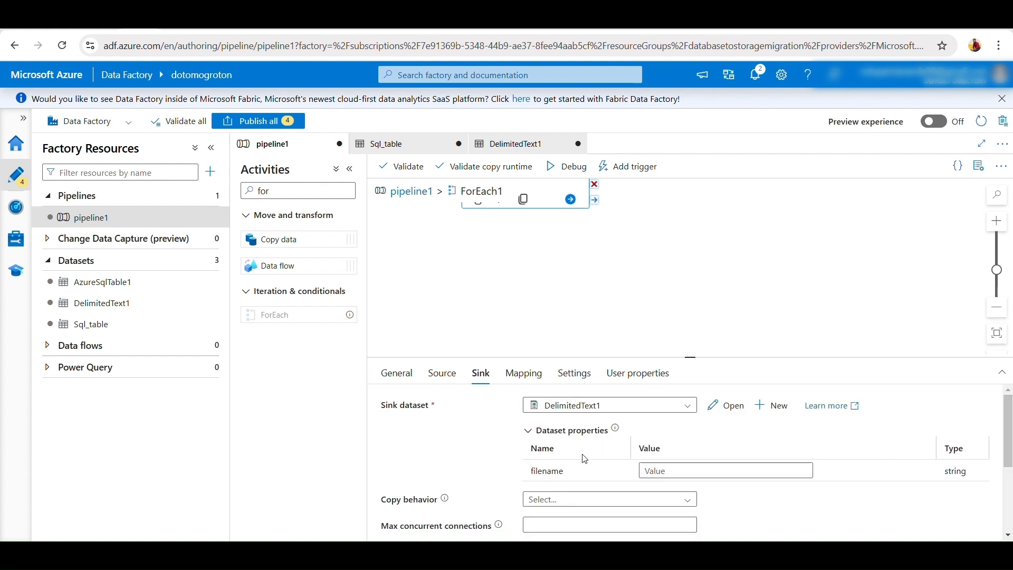
{"action": "left_click", "coordinate": [656, 470]}
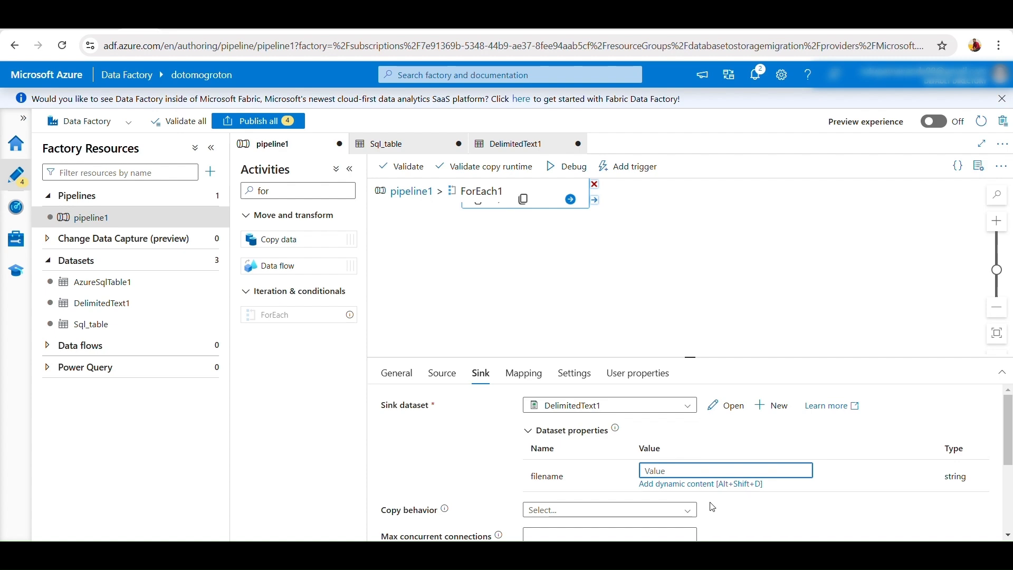
{"action": "left_click", "coordinate": [700, 484]}
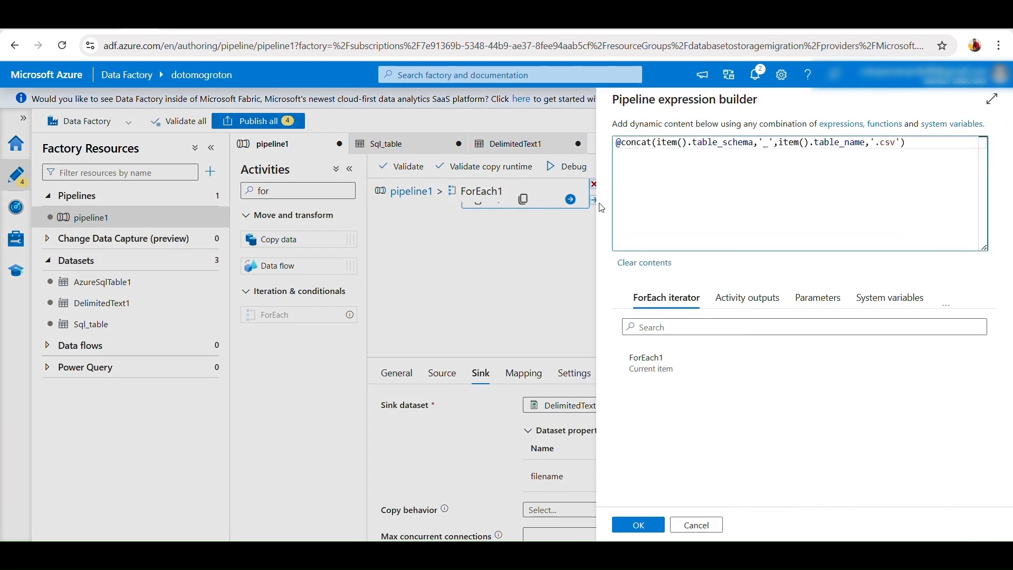
{"action": "left_click", "coordinate": [640, 525]}
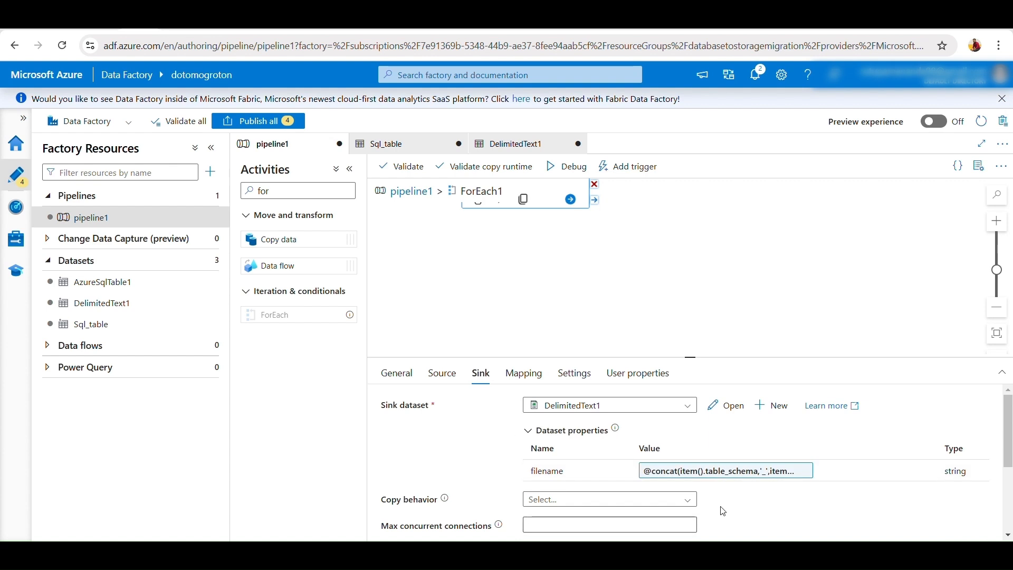
{"action": "scroll", "coordinate": [786, 518], "scroll_direction": "down", "scroll_amount": 1}
{"action": "scroll", "coordinate": [786, 519], "scroll_direction": "down", "scroll_amount": 1}
{"action": "scroll", "coordinate": [785, 517], "scroll_direction": "up", "scroll_amount": 1}
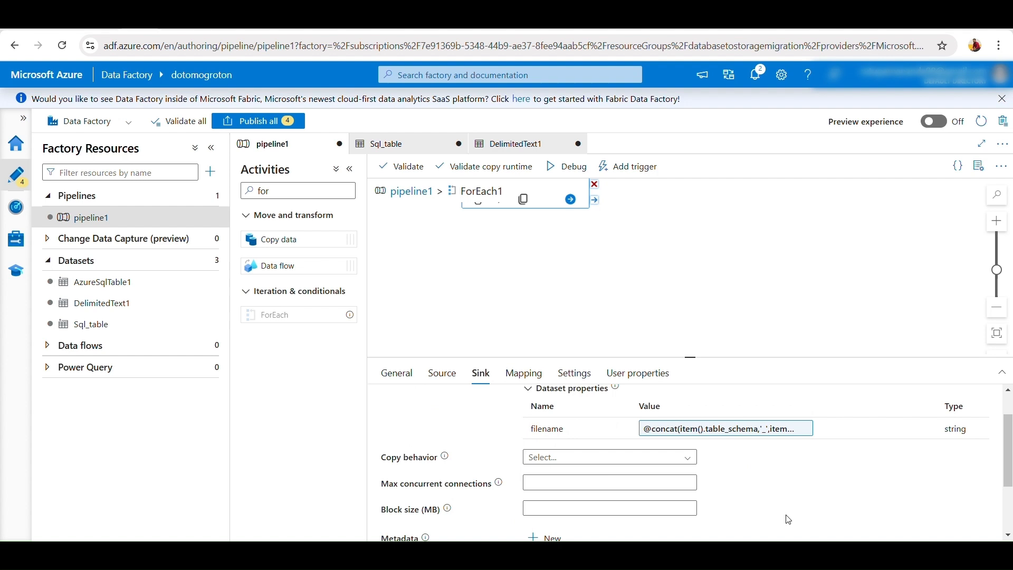
Step: Return from ForEach1 to pipeline1, run it in debug mode and enlarge the output area to follow the activity runs
{"action": "scroll", "coordinate": [665, 331], "scroll_direction": "up", "scroll_amount": 2}
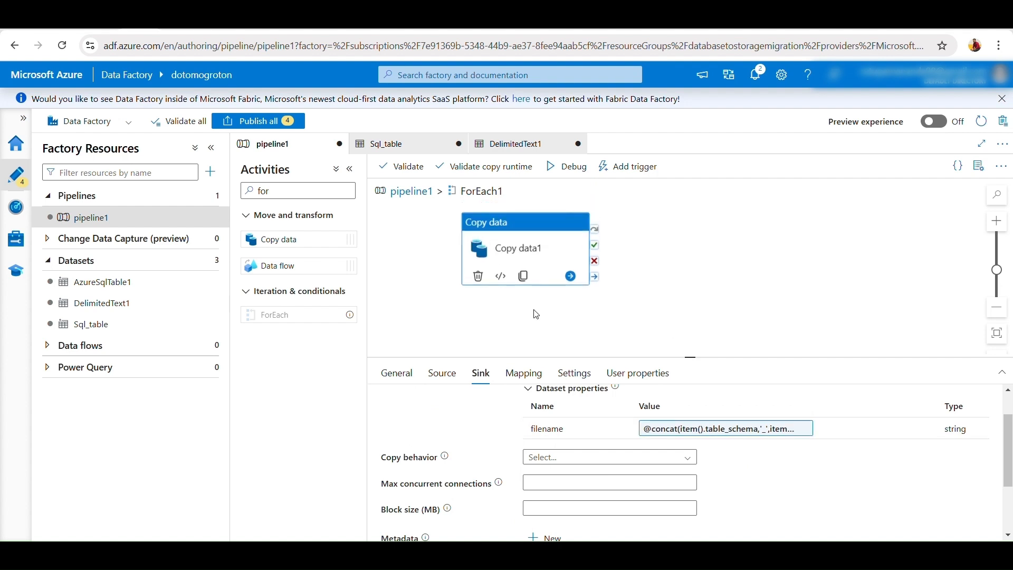
{"action": "left_click", "coordinate": [412, 192]}
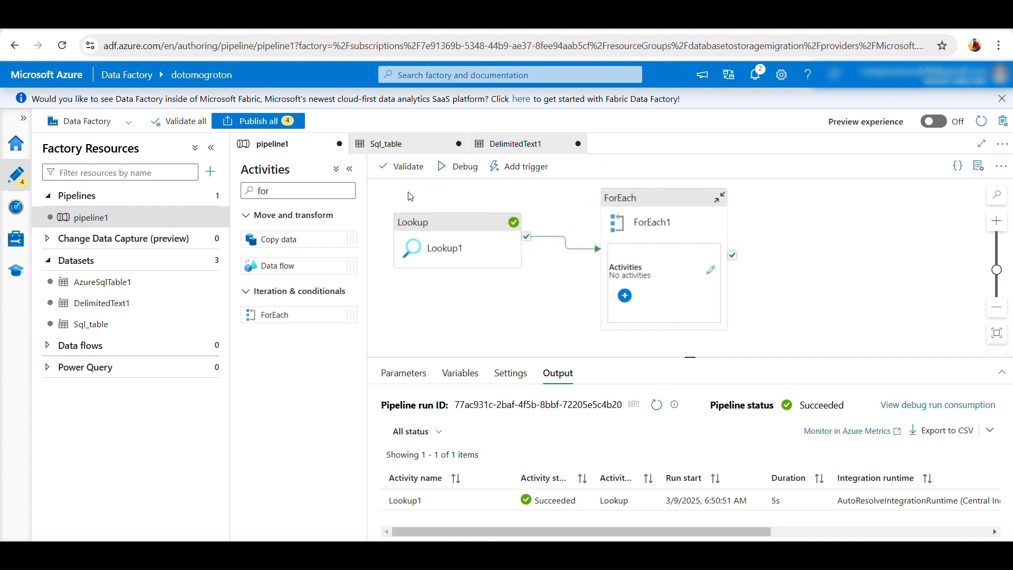
{"action": "left_click", "coordinate": [692, 283]}
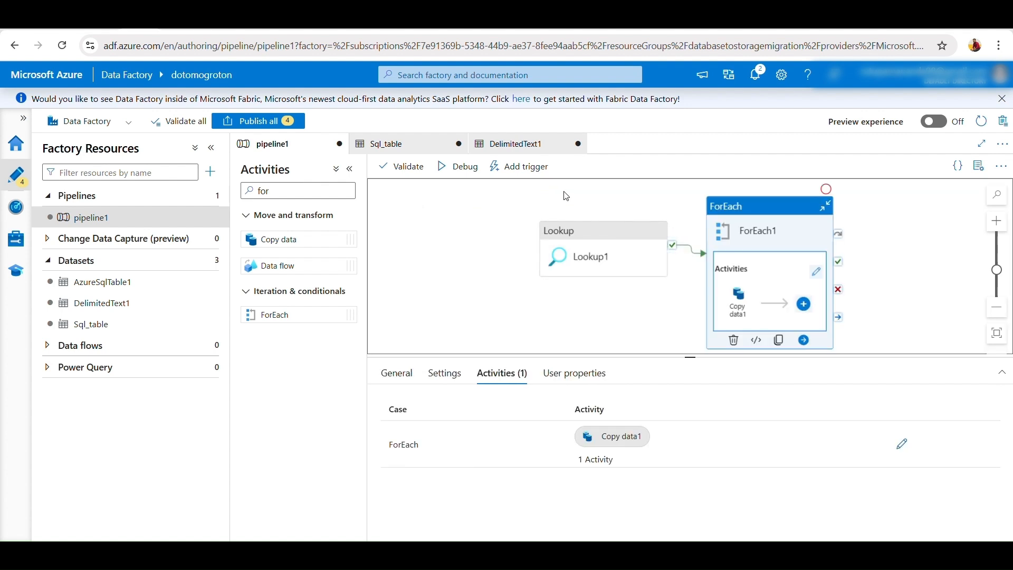
{"action": "left_click", "coordinate": [477, 169]}
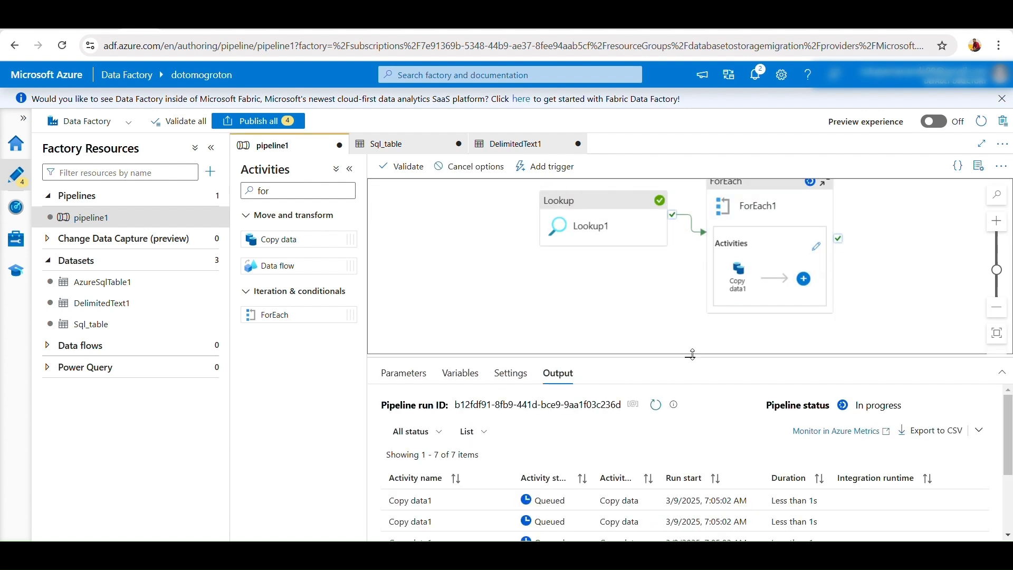
{"action": "left_click_drag", "start_coordinate": [692, 354], "coordinate": [694, 246]}
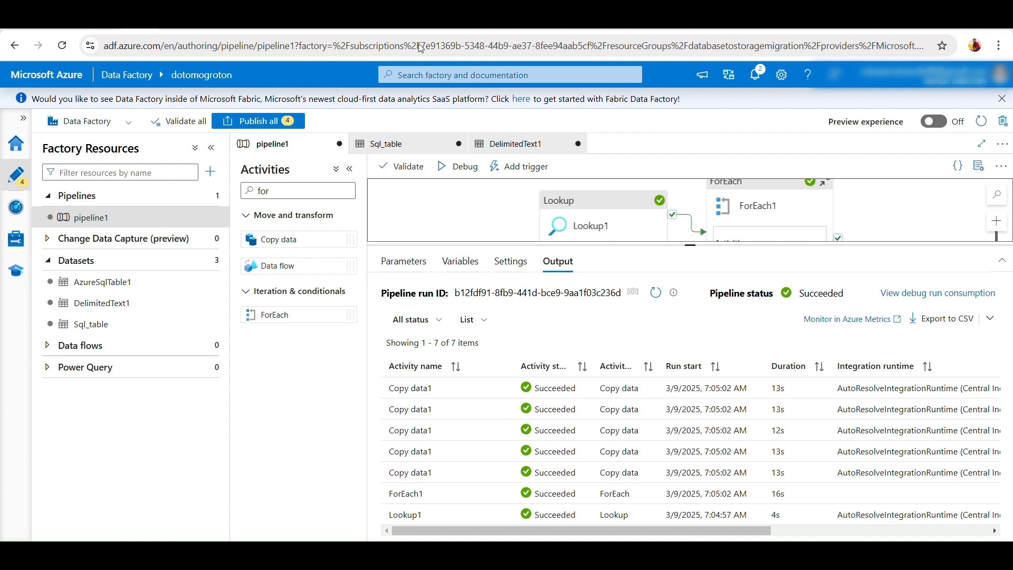
Step: Switch to the Azure portal and open the exported-data container of the 10table2storage storage account to check the exported CSV files
{"action": "left_click", "coordinate": [439, 32]}
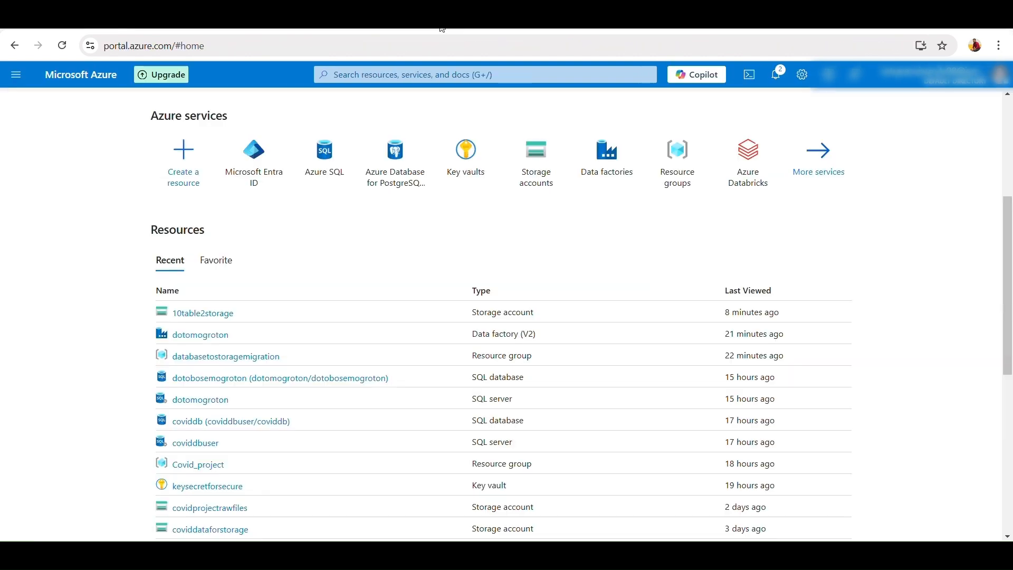
{"action": "left_click", "coordinate": [201, 316]}
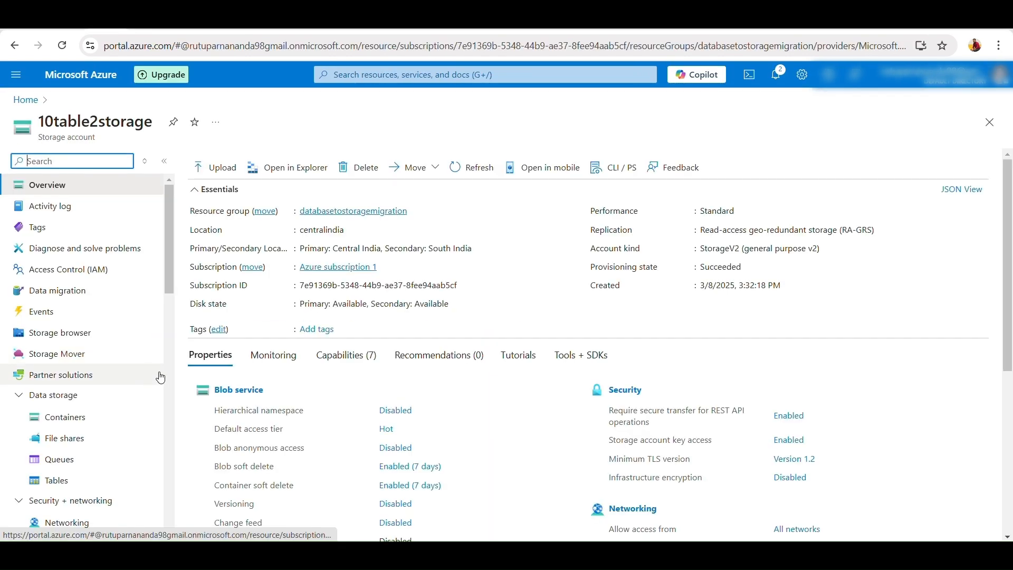
{"action": "left_click", "coordinate": [75, 417]}
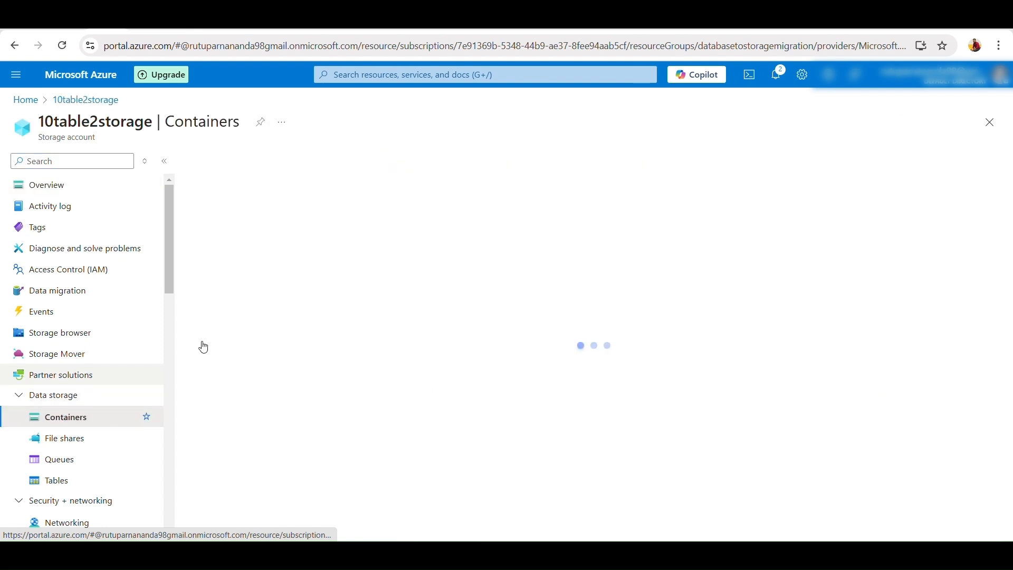
{"action": "left_click", "coordinate": [226, 270]}
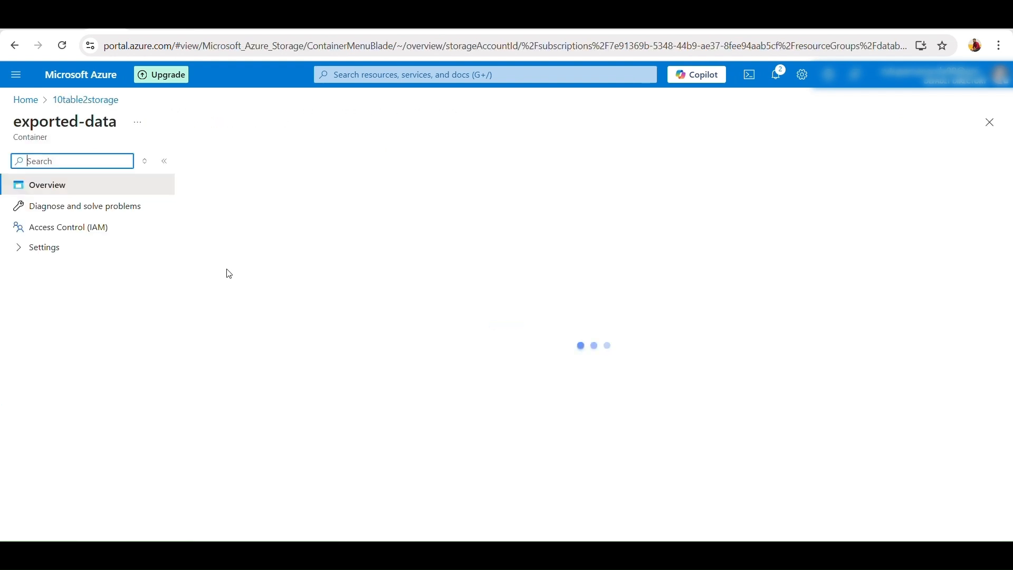
{"action": "left_click_drag", "start_coordinate": [340, 448], "coordinate": [340, 403]}
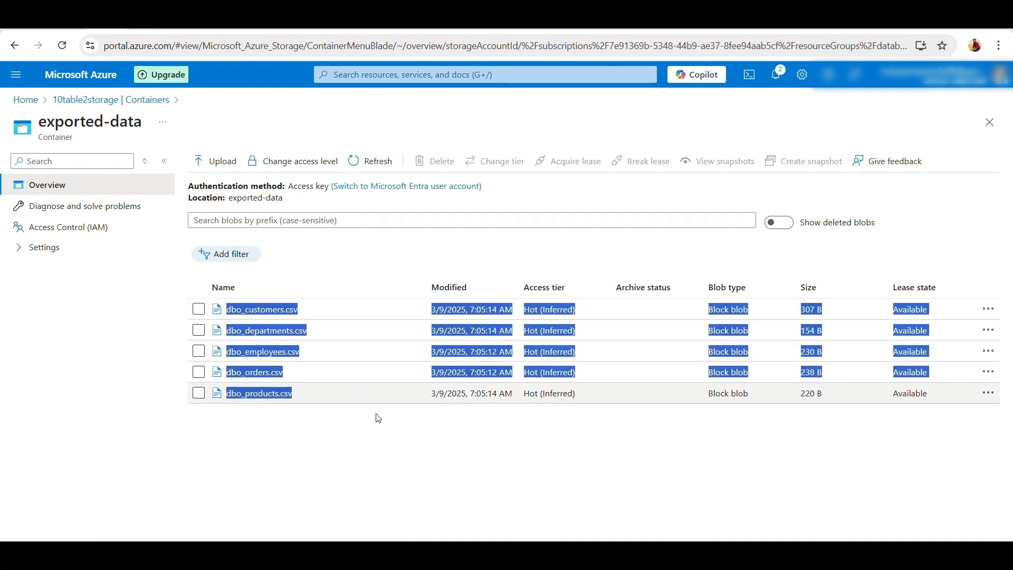
{"action": "left_click", "coordinate": [545, 475]}
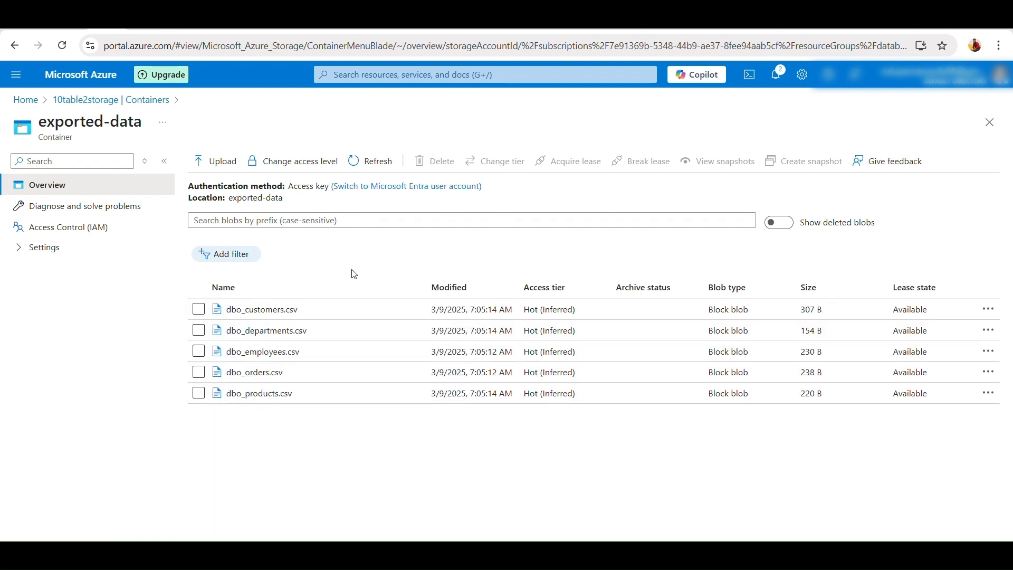
Step: Open the dbo_customers.csv blob and preview its CSV contents
{"action": "left_click", "coordinate": [262, 311]}
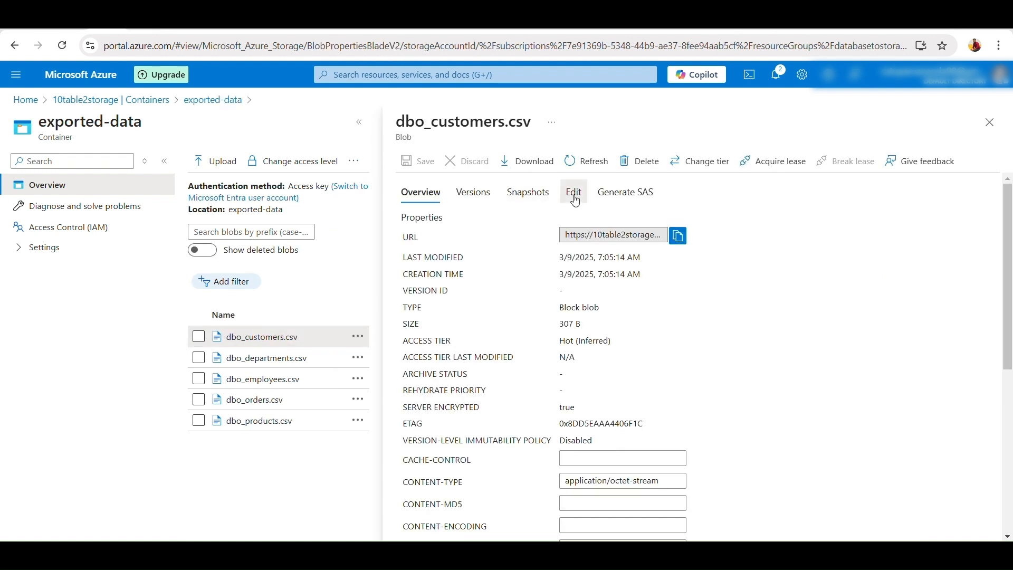
{"action": "left_click", "coordinate": [574, 196]}
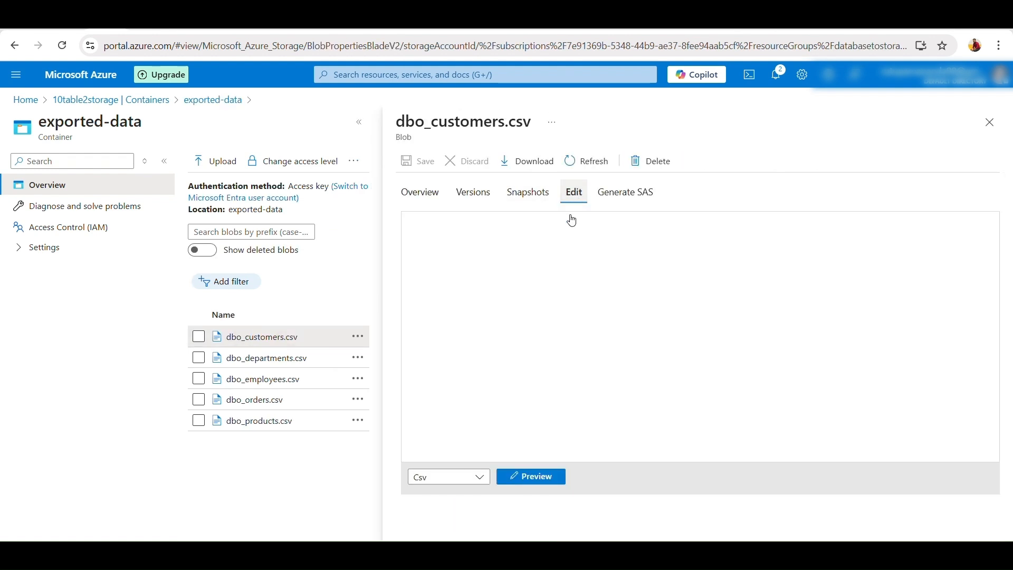
{"action": "left_click", "coordinate": [538, 478]}
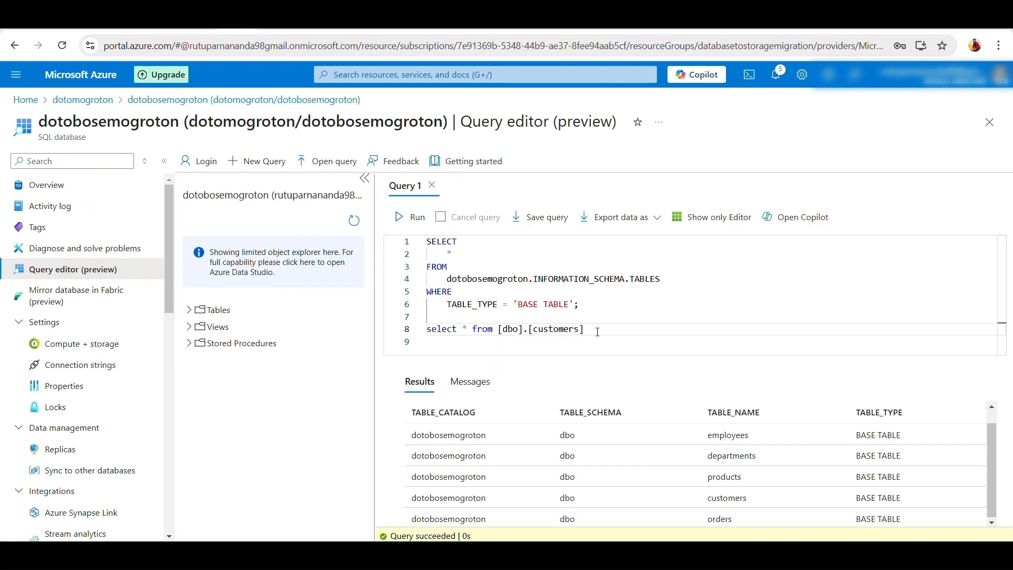
Step: In the SQL database query editor, run only the query select * from [dbo].[customers] and look through the returned rows
{"action": "left_click_drag", "start_coordinate": [598, 331], "coordinate": [427, 329]}
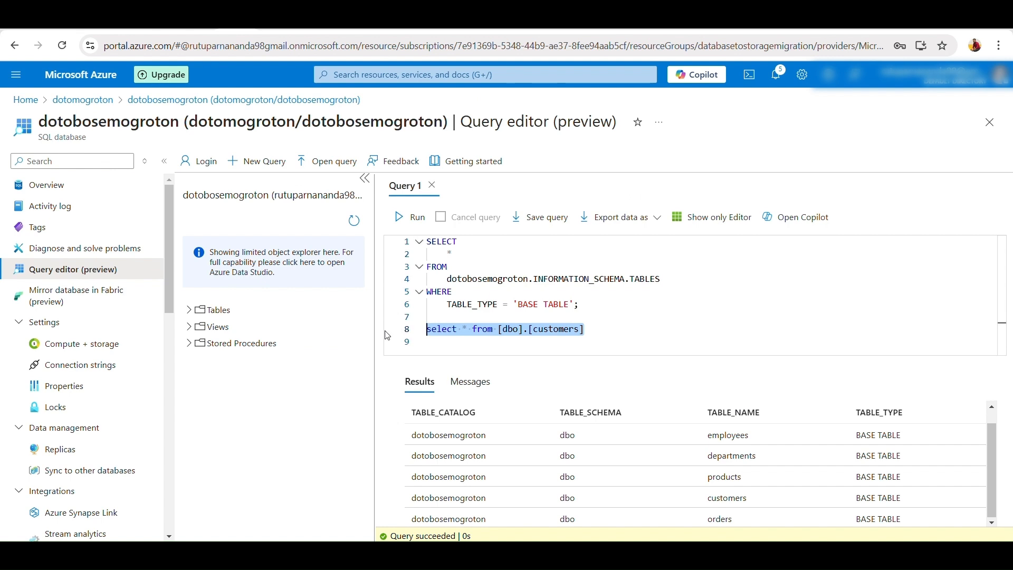
{"action": "key", "text": "ctrl+Return"}
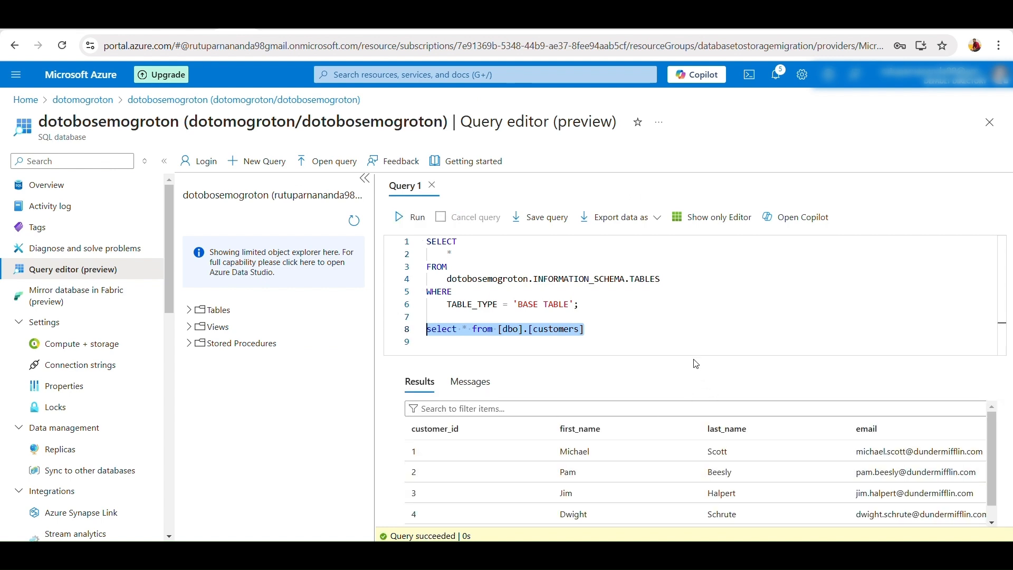
{"action": "scroll", "coordinate": [642, 469], "scroll_direction": "down", "scroll_amount": 1}
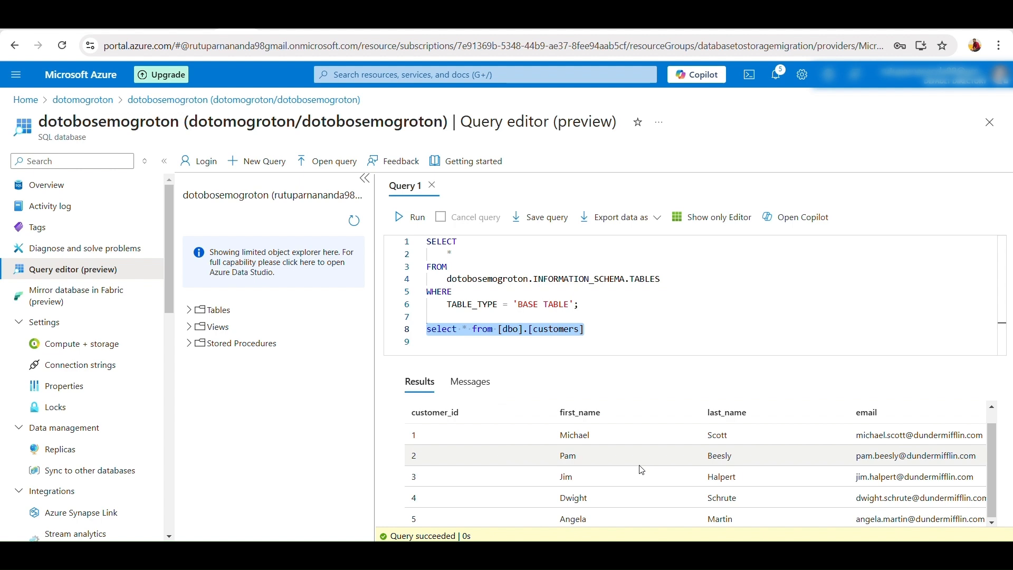